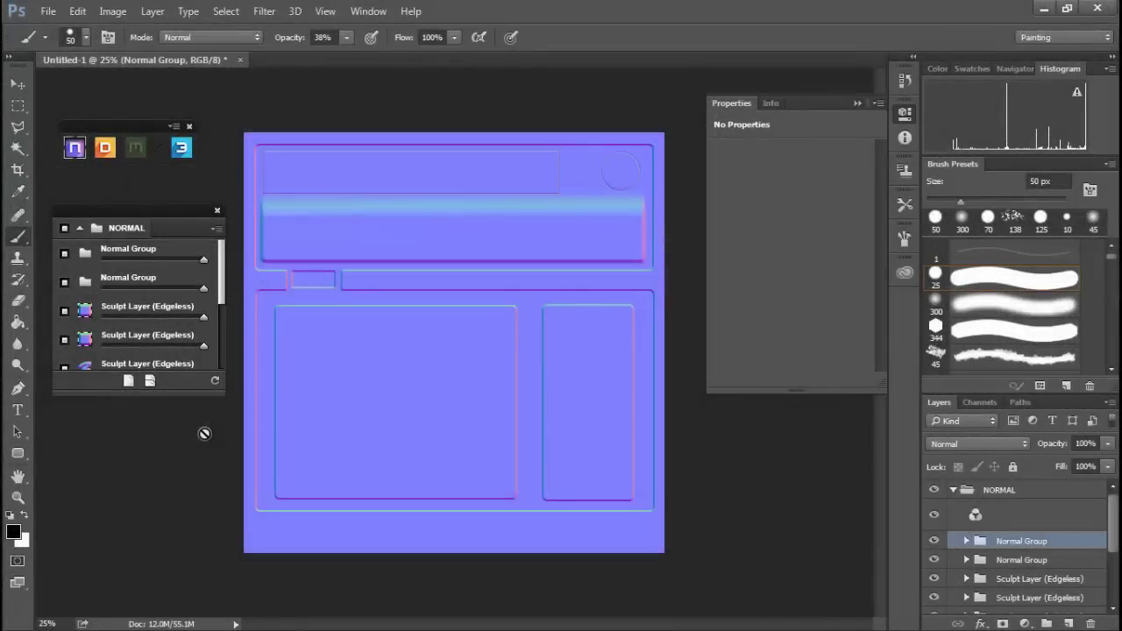
Show the Multi-normal layer's settings (Size 8, Depth 999, Contrast 68, Opacity 100) in nDo
{"action": "left_click", "coordinate": [194, 325]}
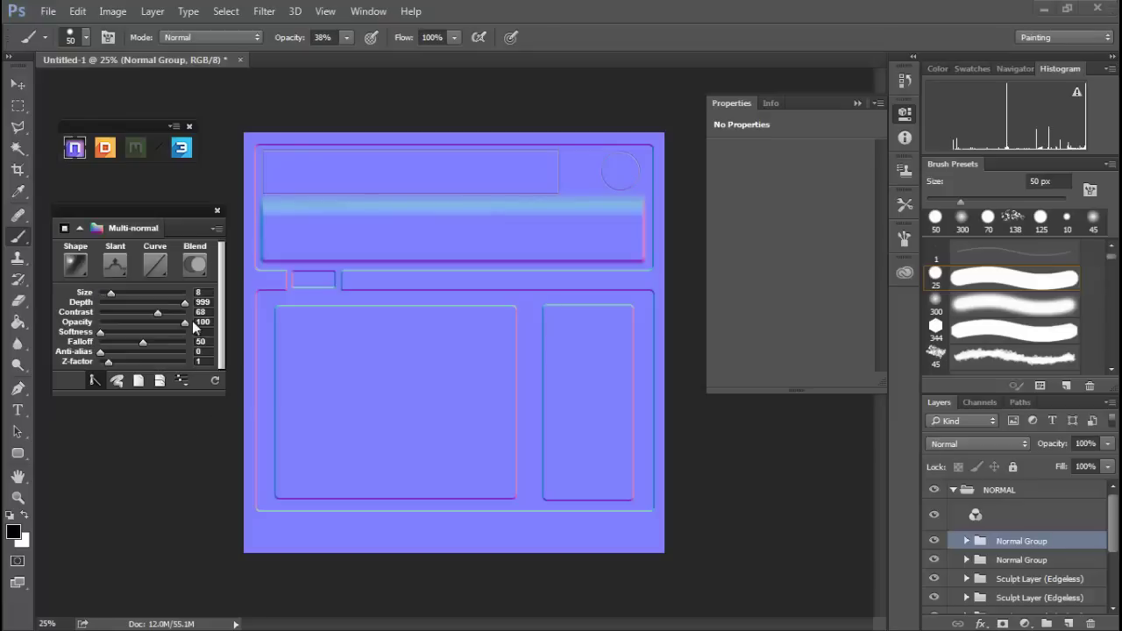
Paint a horizontal groove across the wide bar on a new multi-normal layer, Down slant, softness 2
{"action": "left_click", "coordinate": [159, 381]}
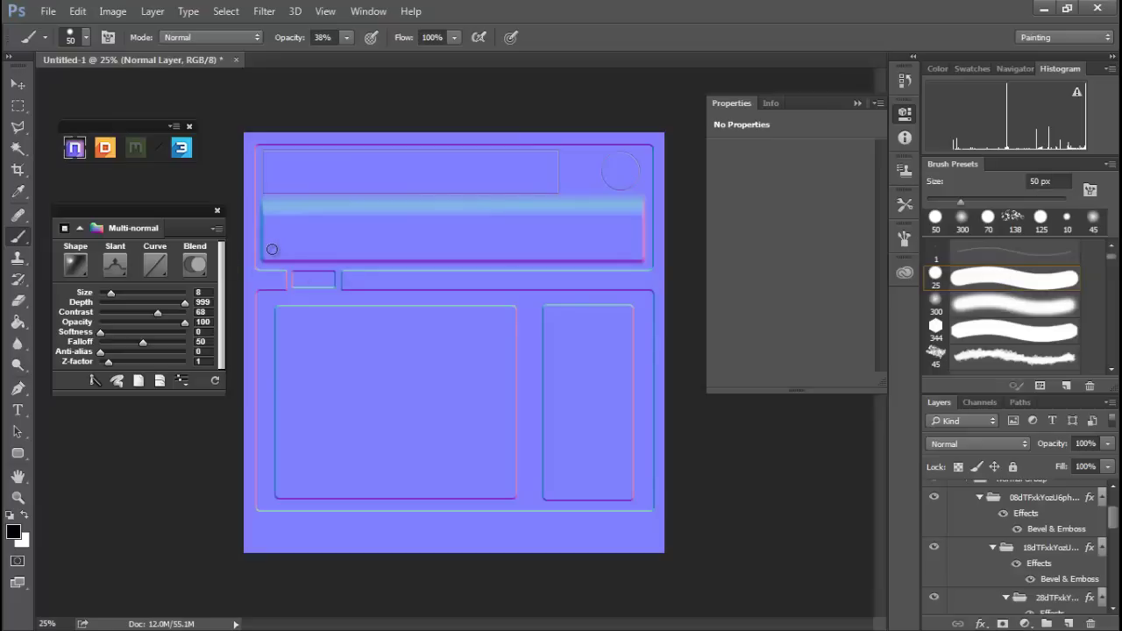
{"action": "left_click_drag", "start_coordinate": [271, 249], "coordinate": [628, 249]}
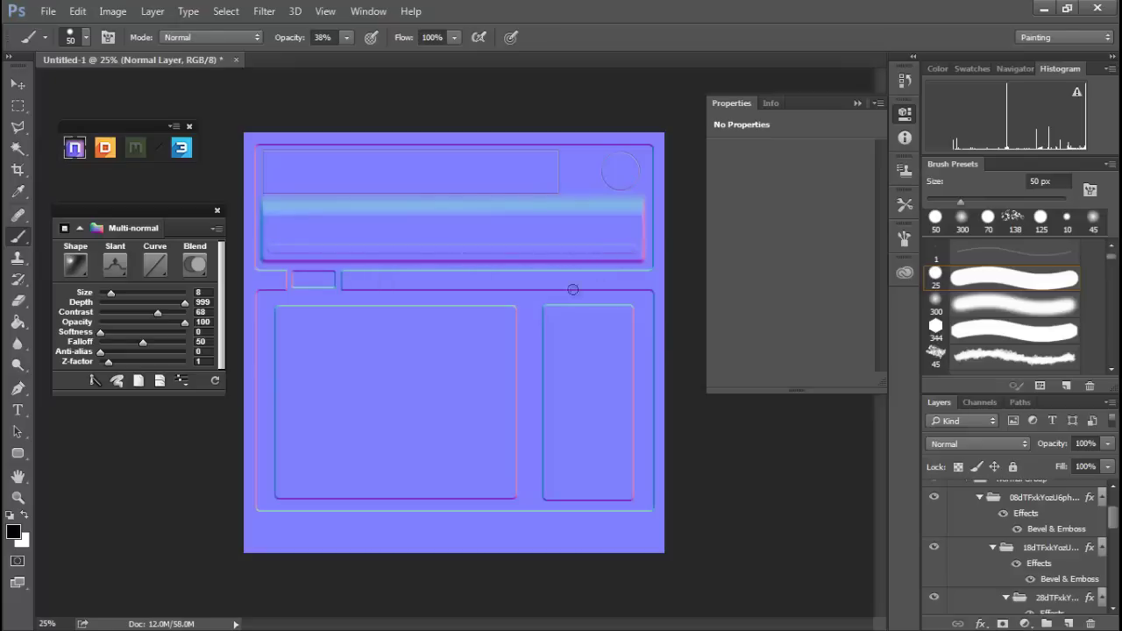
{"action": "left_click", "coordinate": [115, 263]}
{"action": "left_click", "coordinate": [99, 338]}
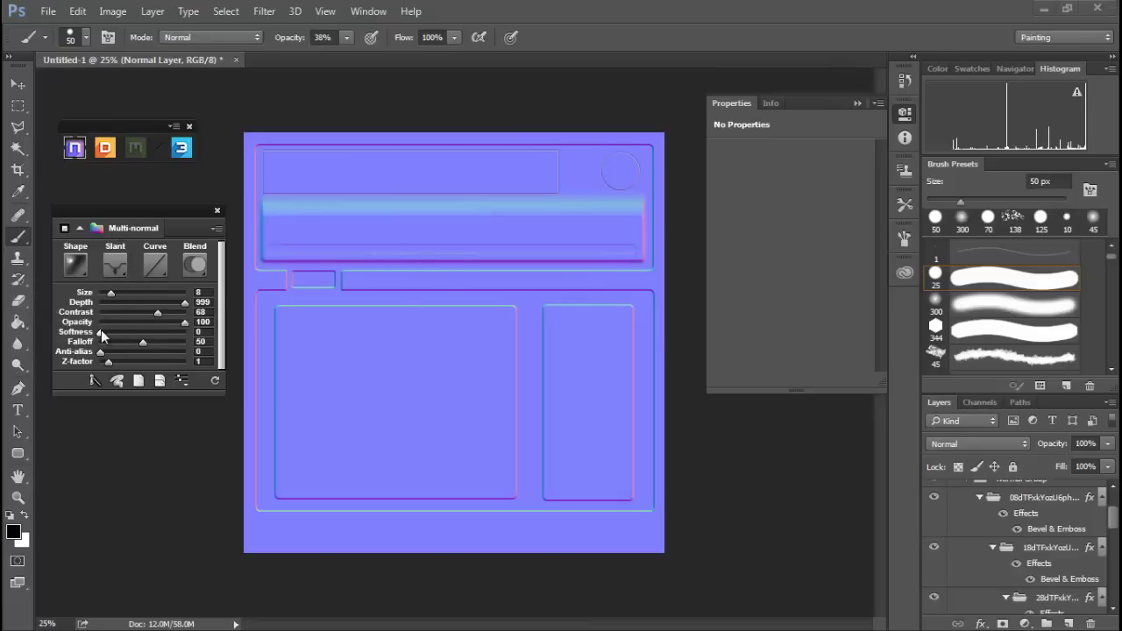
{"action": "left_click_drag", "start_coordinate": [102, 332], "coordinate": [112, 332]}
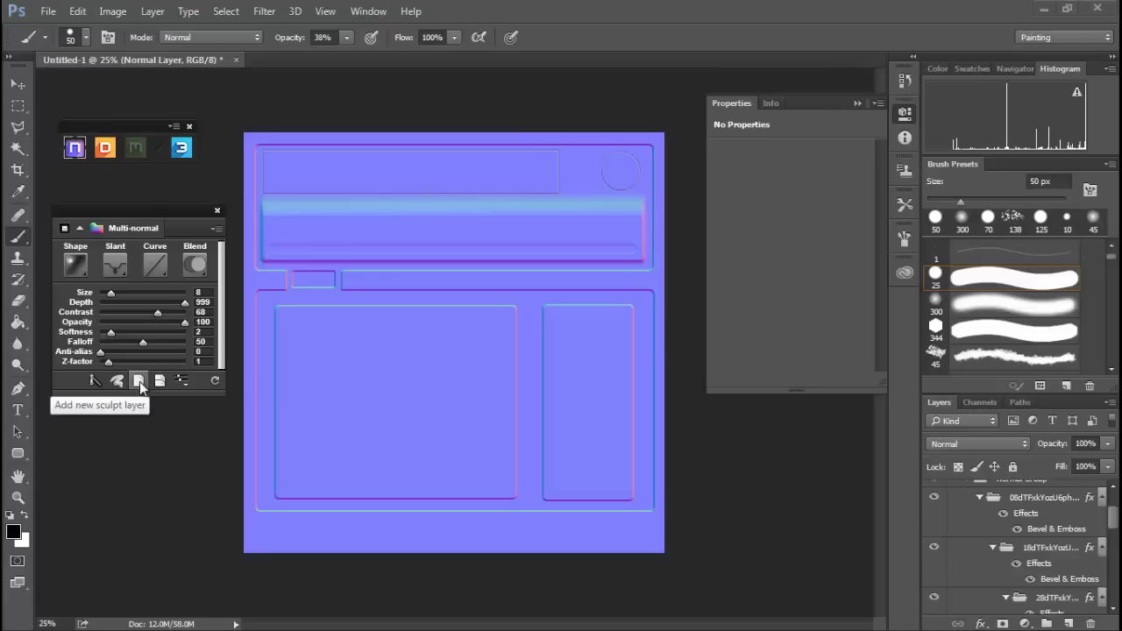
On a new sculpt layer, raise a tall narrow marquee rectangle near the right panel's right edge
{"action": "left_click", "coordinate": [77, 266]}
{"action": "left_click", "coordinate": [77, 266]}
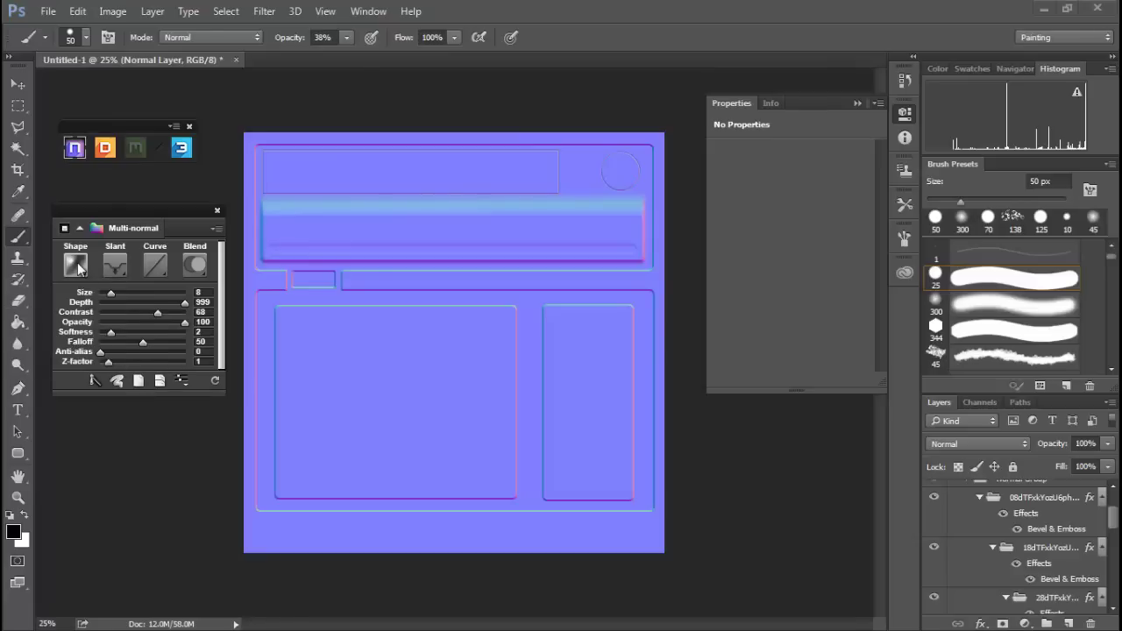
{"action": "left_click", "coordinate": [137, 381]}
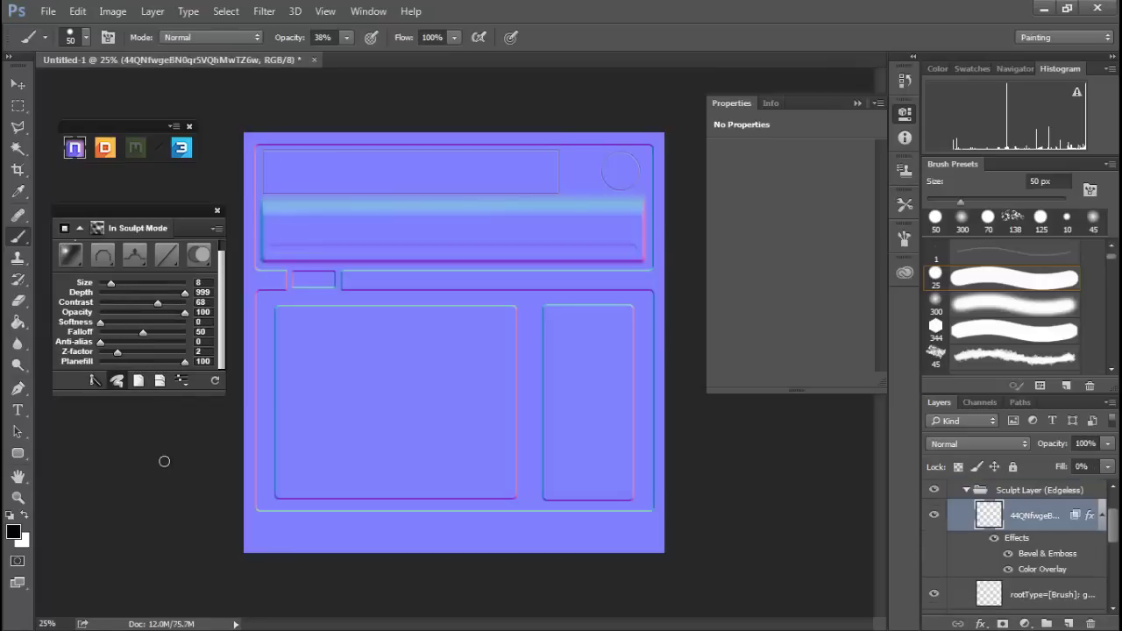
{"action": "left_click", "coordinate": [19, 107]}
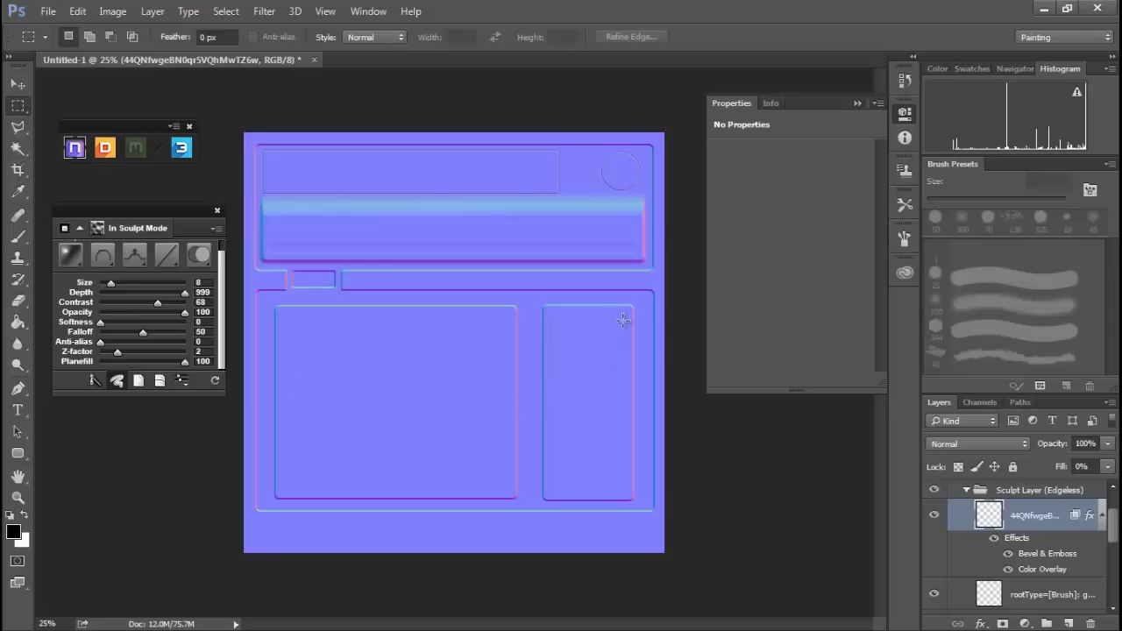
{"action": "mouse_move", "coordinate": [620, 320]}
{"action": "left_mouse_down"}
{"action": "mouse_move", "coordinate": [646, 403]}
{"action": "mouse_move", "coordinate": [643, 379]}
{"action": "left_mouse_up"}
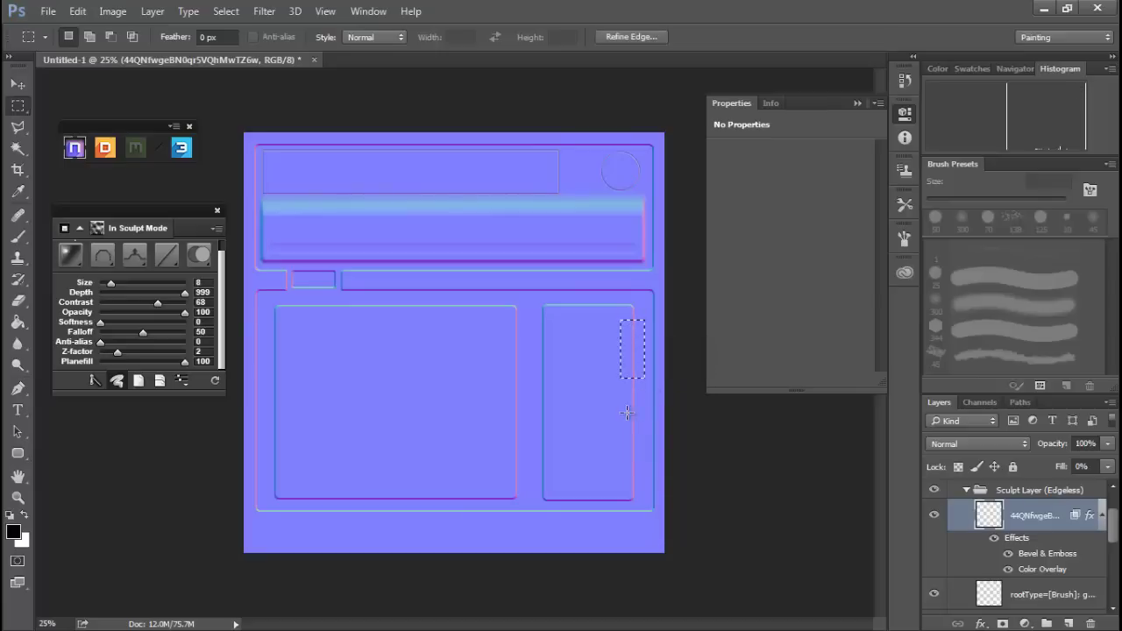
{"action": "left_click", "coordinate": [155, 304]}
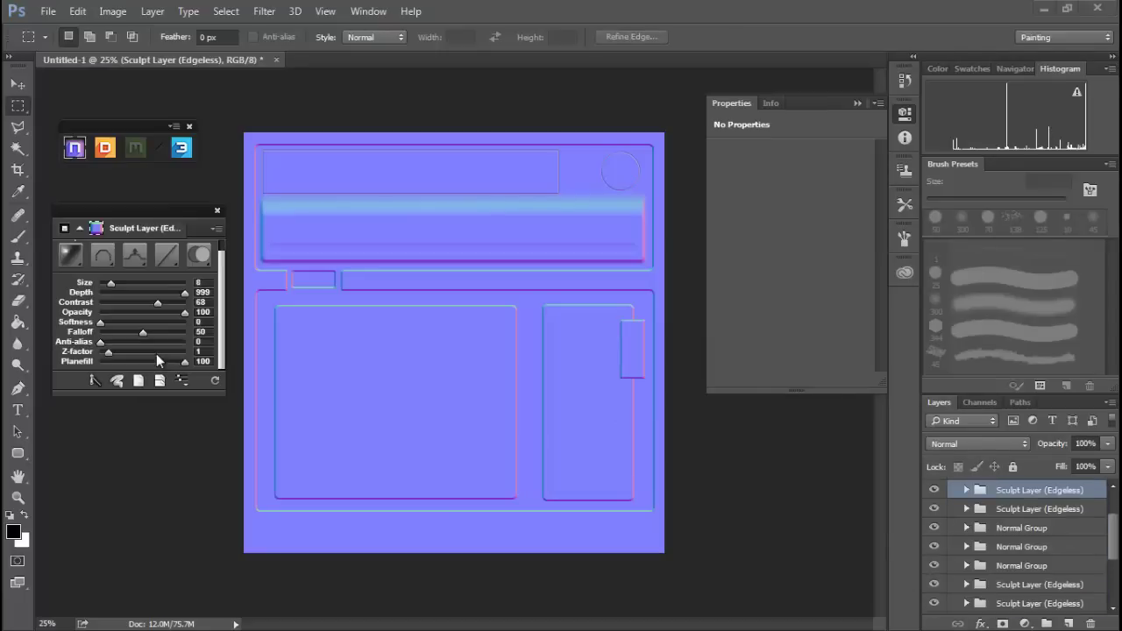
Set the plate's Size to 1 and its edge shape to Chiseled, then preview it in 3D
{"action": "left_click", "coordinate": [200, 282]}
{"action": "key", "text": "Return"}
{"action": "left_click", "coordinate": [198, 282]}
{"action": "left_click", "coordinate": [72, 256]}
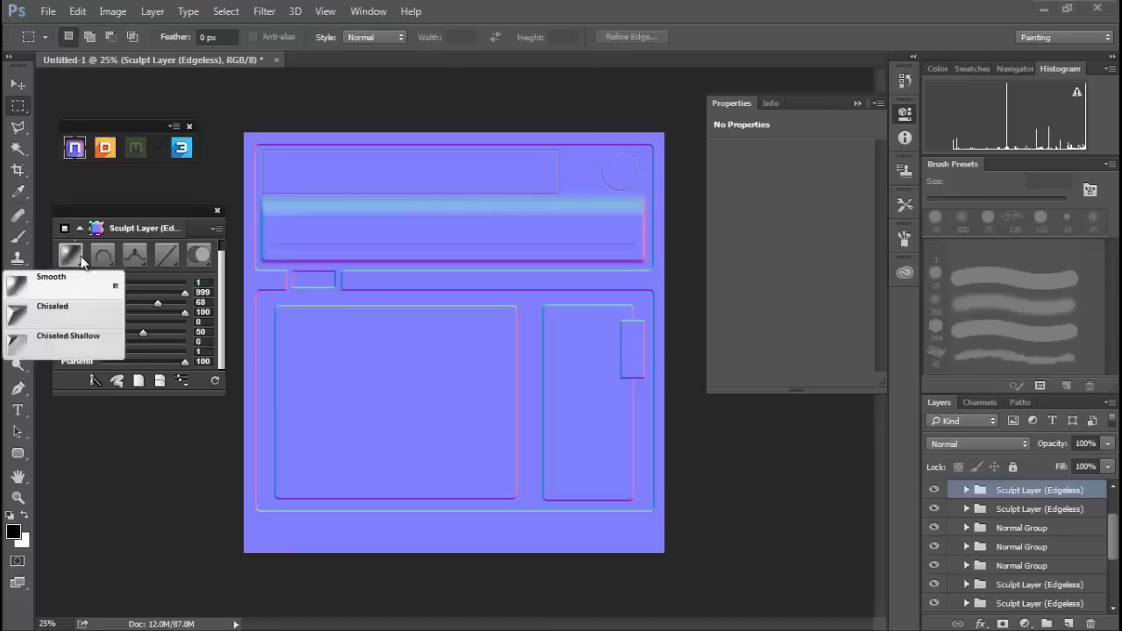
{"action": "left_click", "coordinate": [72, 312]}
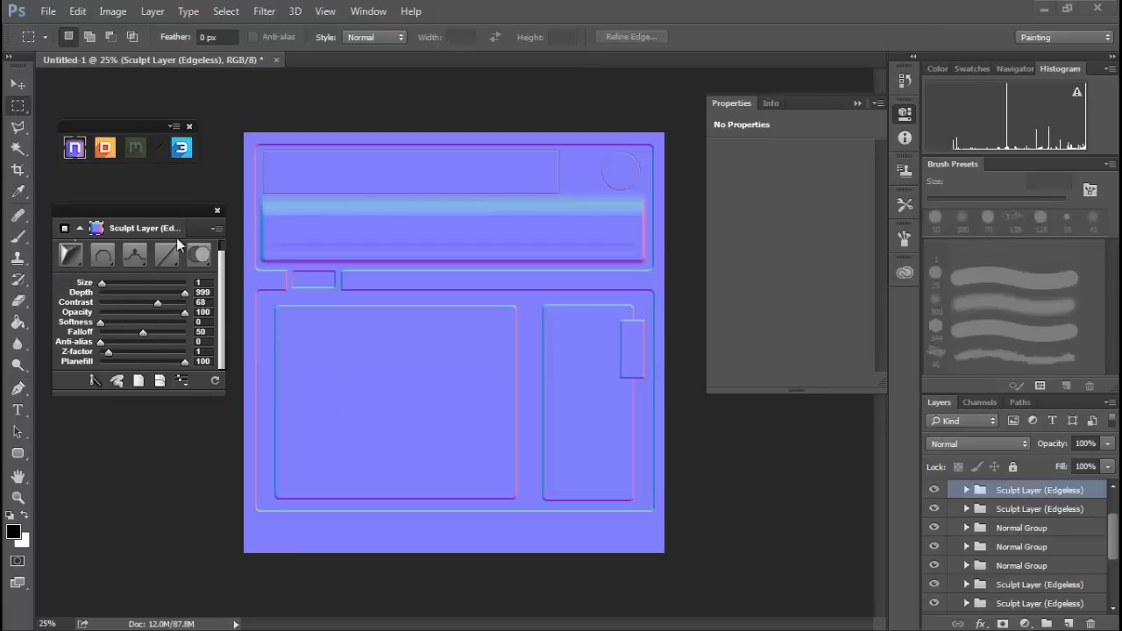
{"action": "left_click", "coordinate": [180, 149]}
{"action": "left_click", "coordinate": [215, 382]}
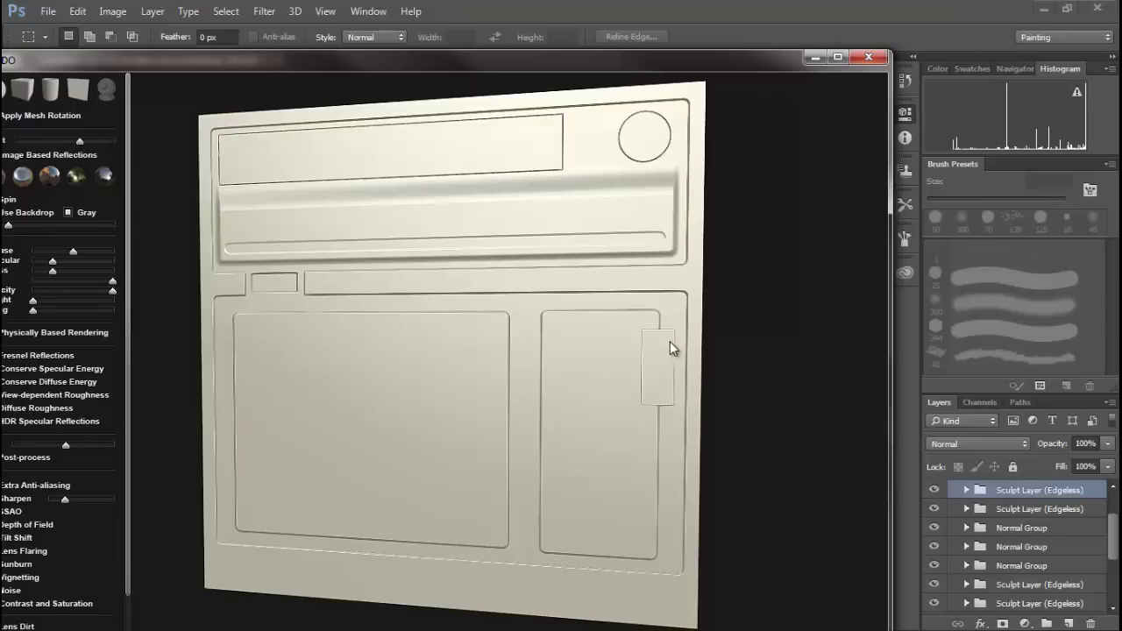
{"action": "key", "text": "Escape"}
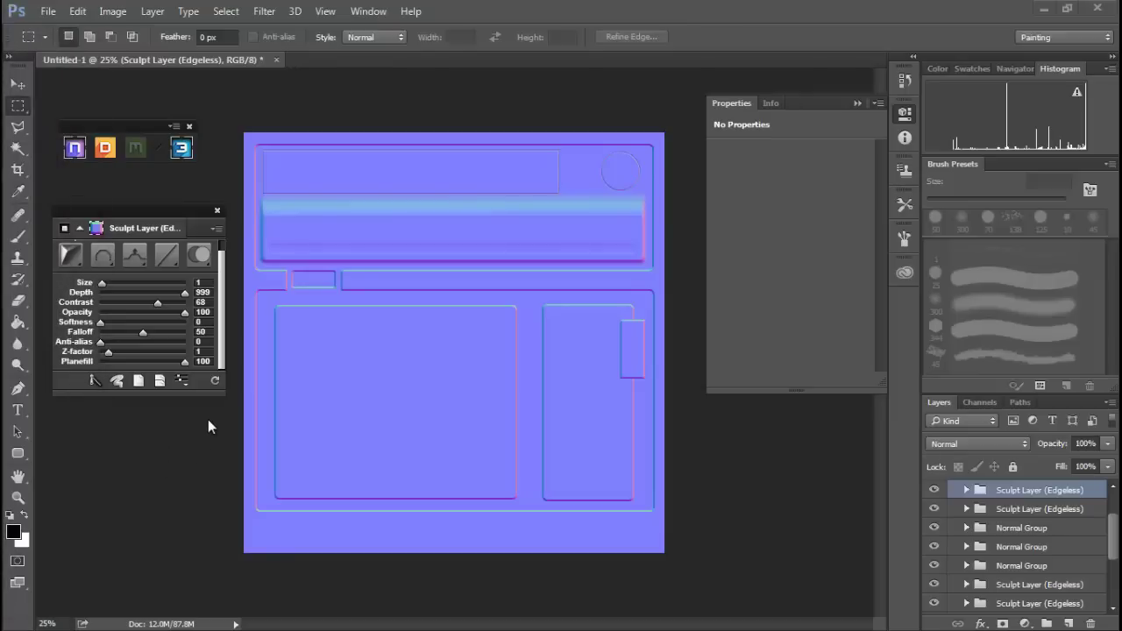
Switch the narrow plate's sculpt layer blend mode to Overlay
{"action": "left_click", "coordinate": [202, 255]}
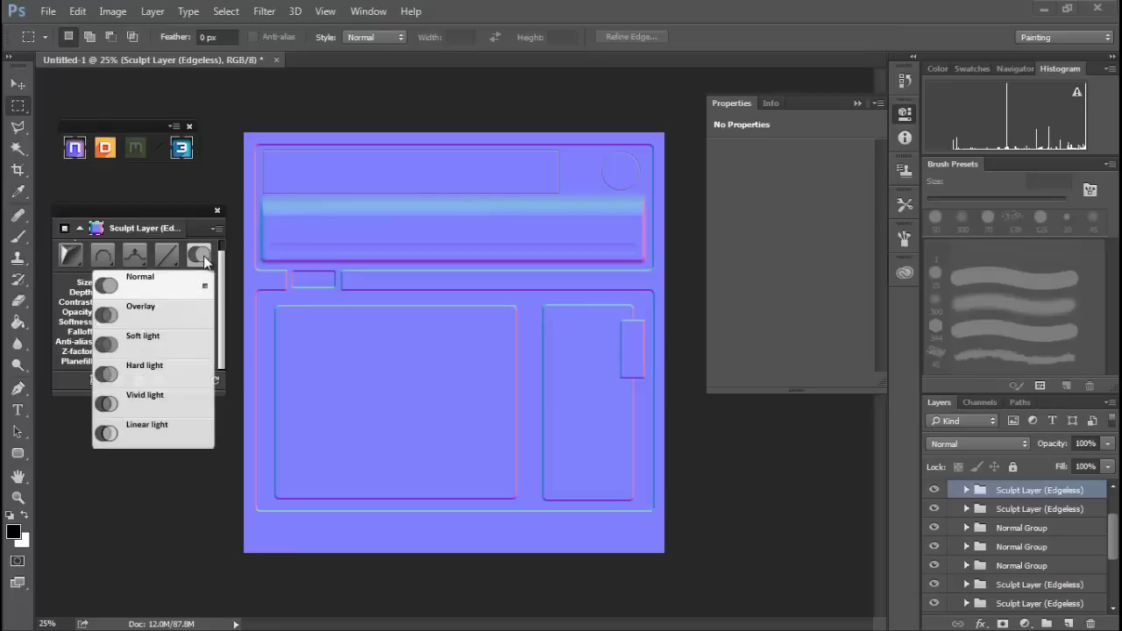
{"action": "left_click", "coordinate": [191, 317]}
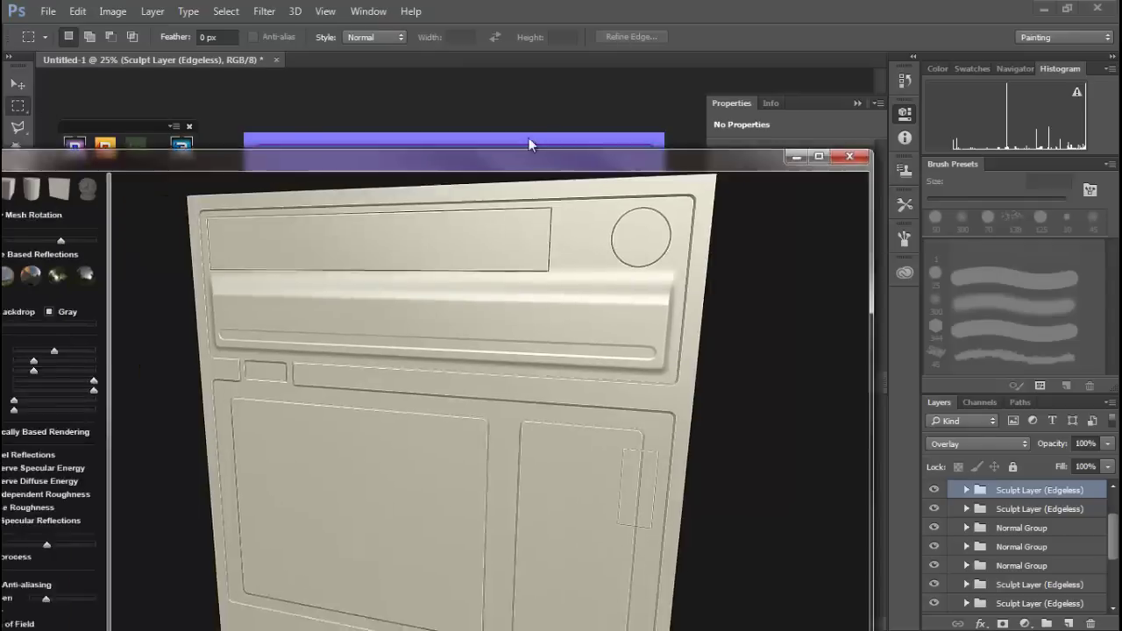
Rotate the panel model in the 3DO preview to inspect its relief, then close the preview
{"action": "left_click_drag", "start_coordinate": [528, 138], "coordinate": [587, 49]}
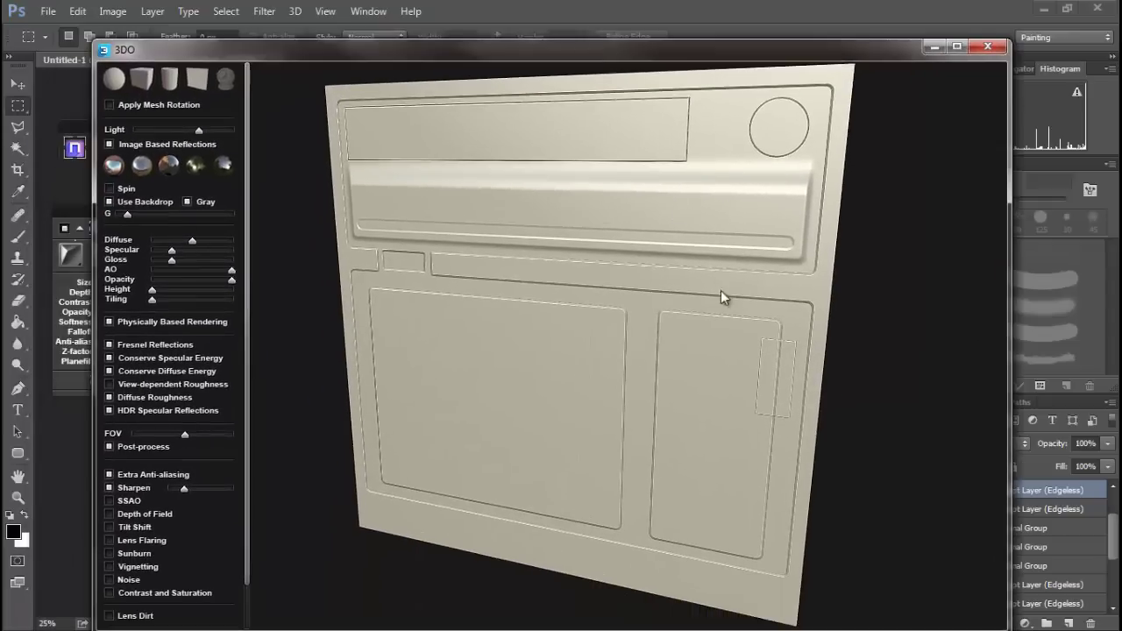
{"action": "left_click_drag", "start_coordinate": [741, 389], "coordinate": [785, 341]}
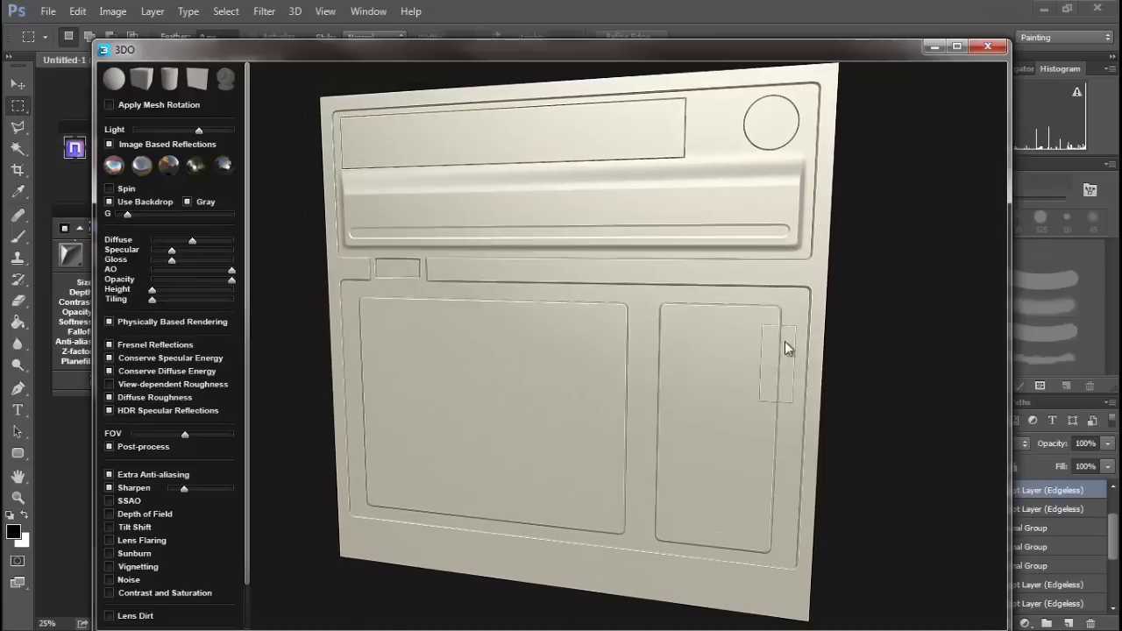
{"action": "left_click", "coordinate": [987, 49]}
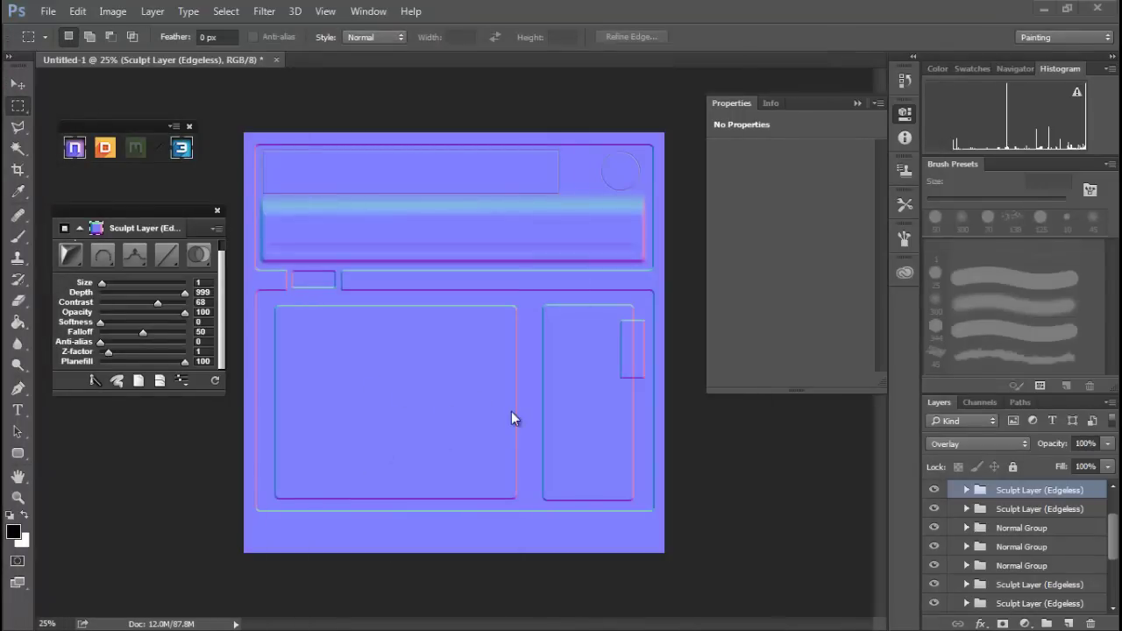
Delete the top sculpt layer holding the raised plate
{"action": "left_click", "coordinate": [933, 491]}
{"action": "left_click", "coordinate": [933, 490]}
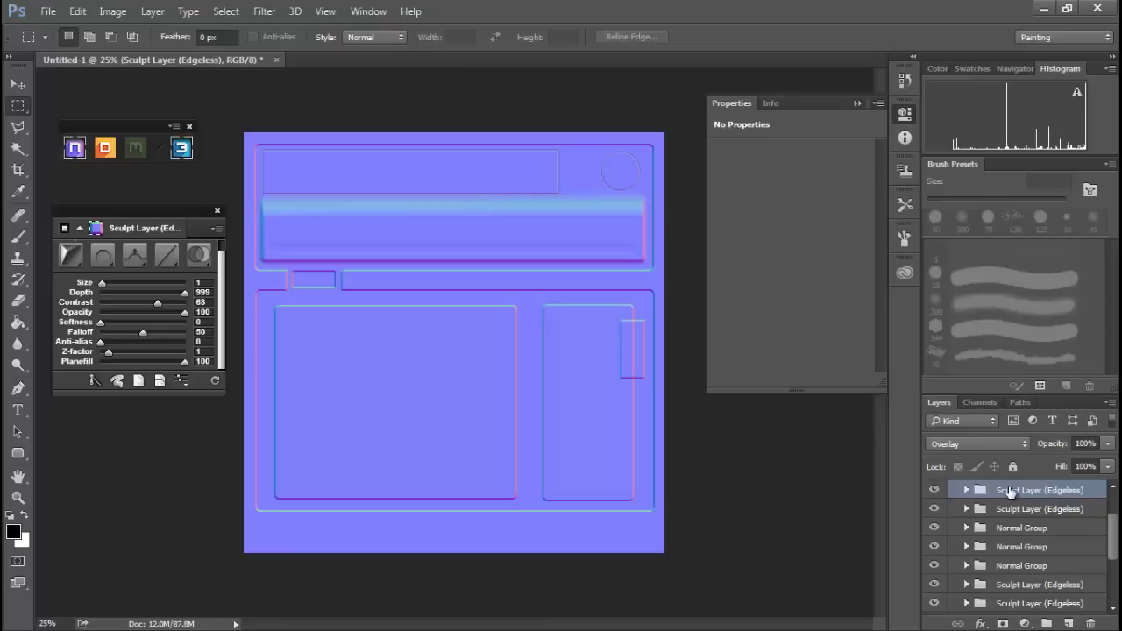
{"action": "left_click_drag", "start_coordinate": [1007, 485], "coordinate": [1103, 622]}
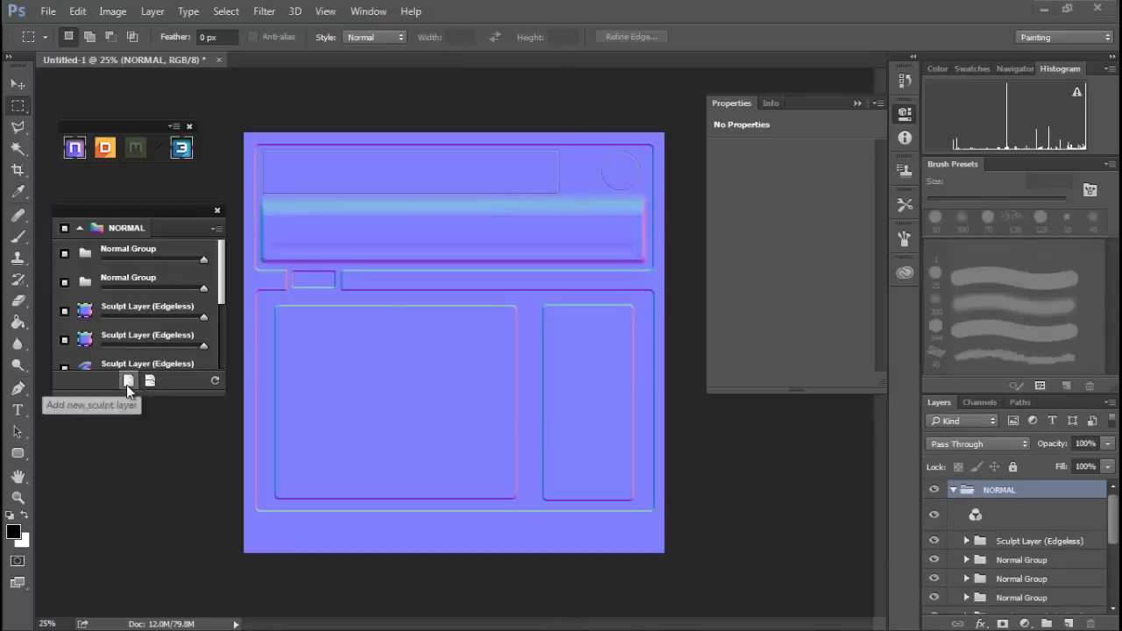
Add a new sculpt layer and marquee a 120 × 508 px rectangle by the right panel's edge
{"action": "left_click", "coordinate": [128, 382]}
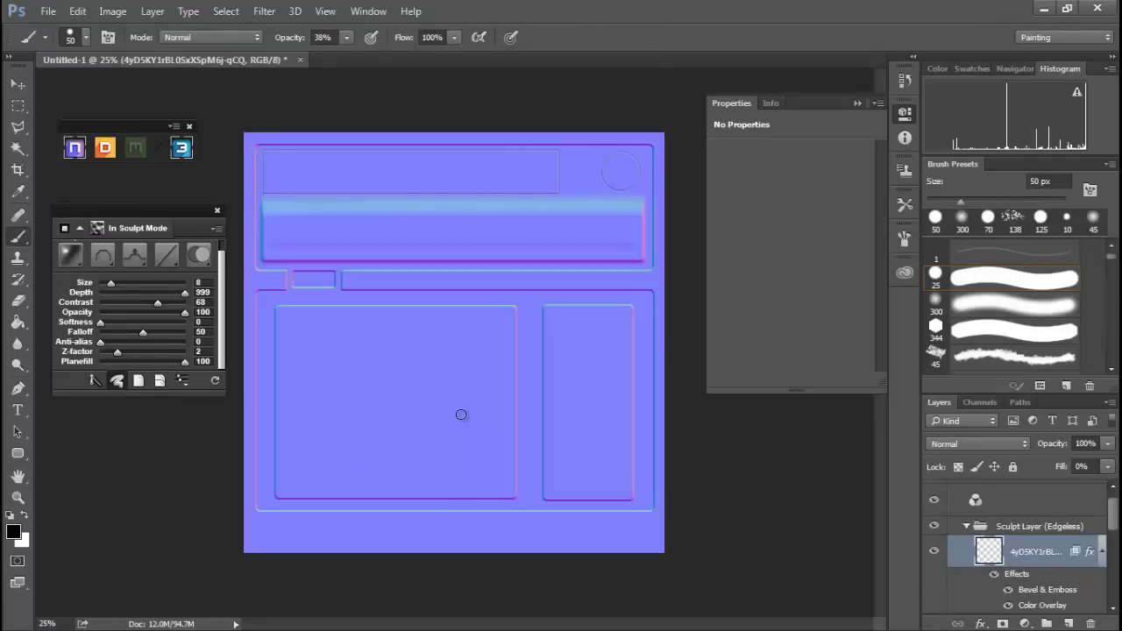
{"action": "left_click", "coordinate": [17, 106]}
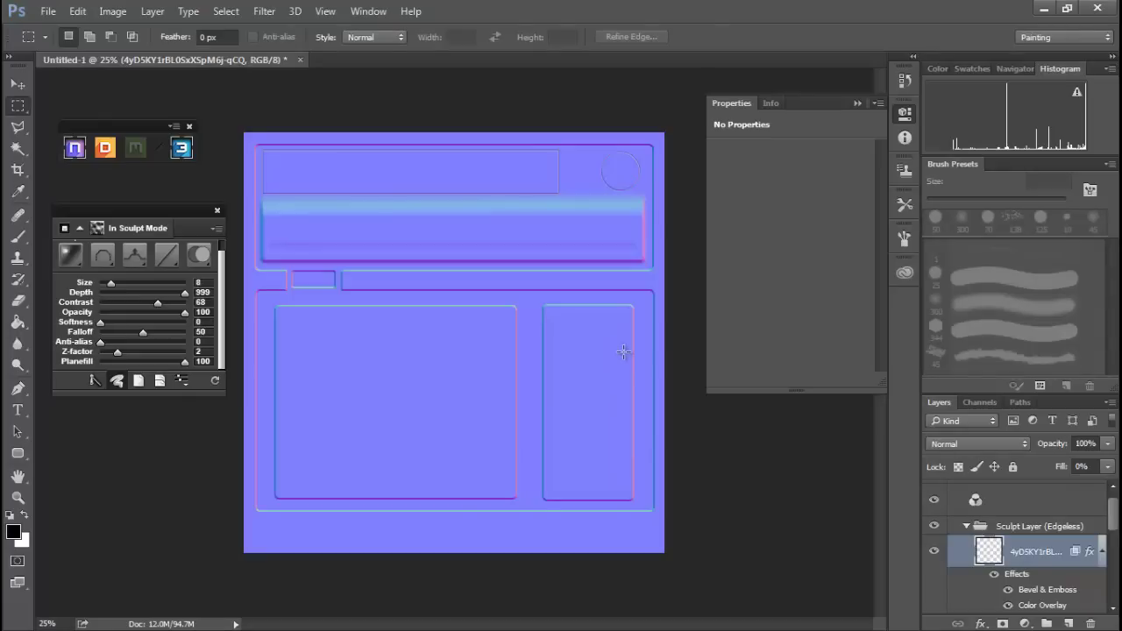
{"action": "left_click_drag", "start_coordinate": [622, 352], "coordinate": [646, 456]}
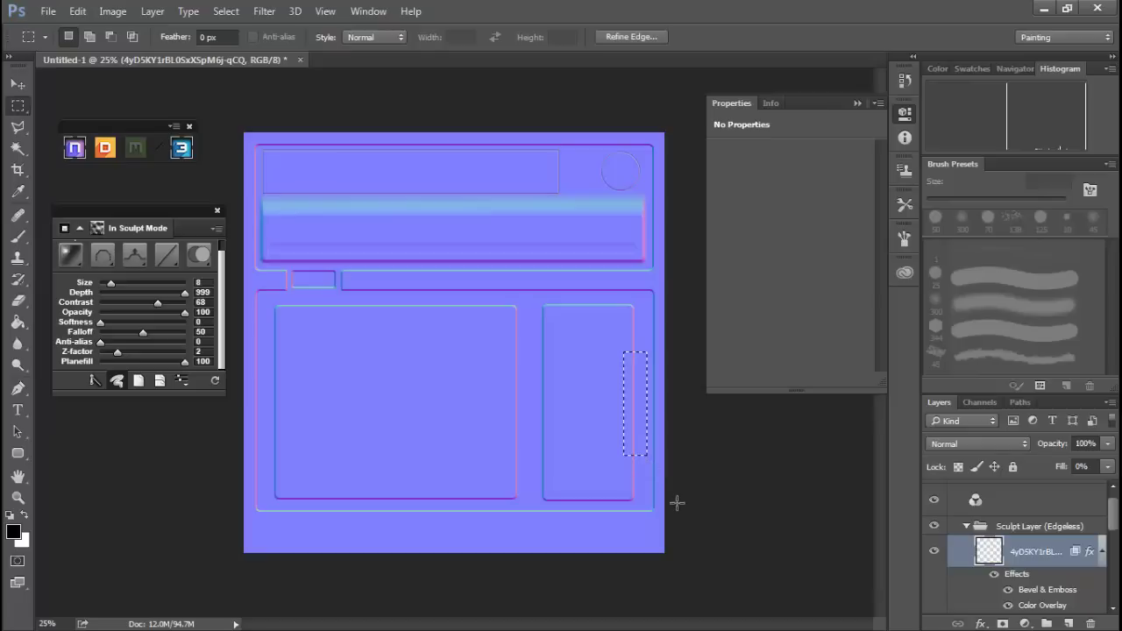
With the Polygonal Lasso, zoom in and trim a corner off the top of the selection
{"action": "left_click", "coordinate": [18, 128]}
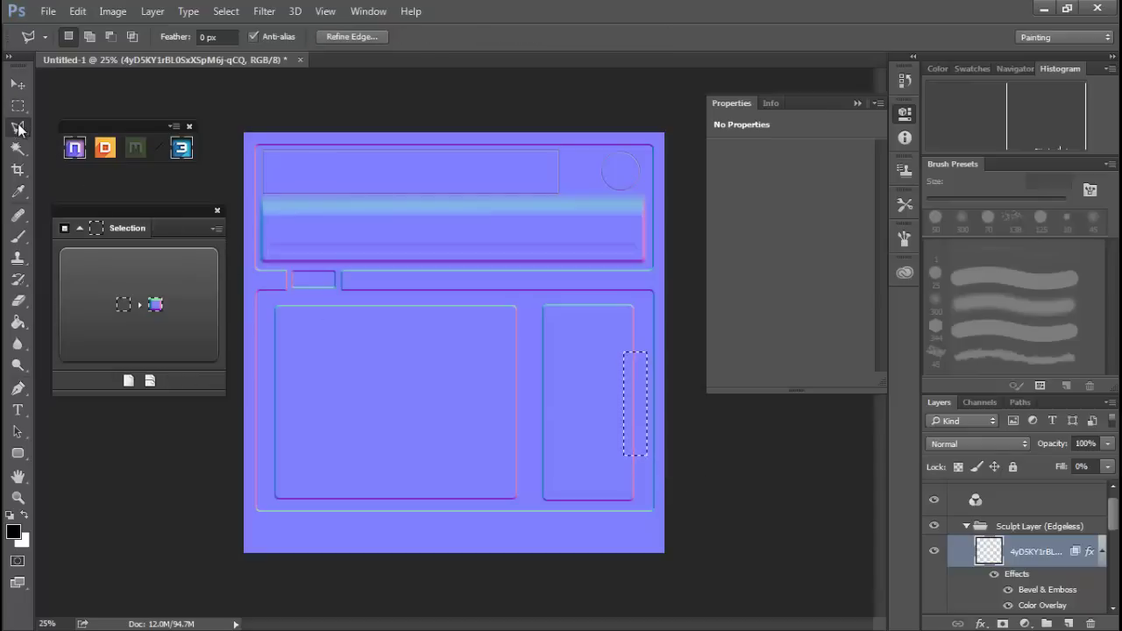
{"action": "left_click", "coordinate": [18, 128]}
{"action": "left_click", "coordinate": [83, 141]}
{"action": "key", "text": "ctrl+plus"}
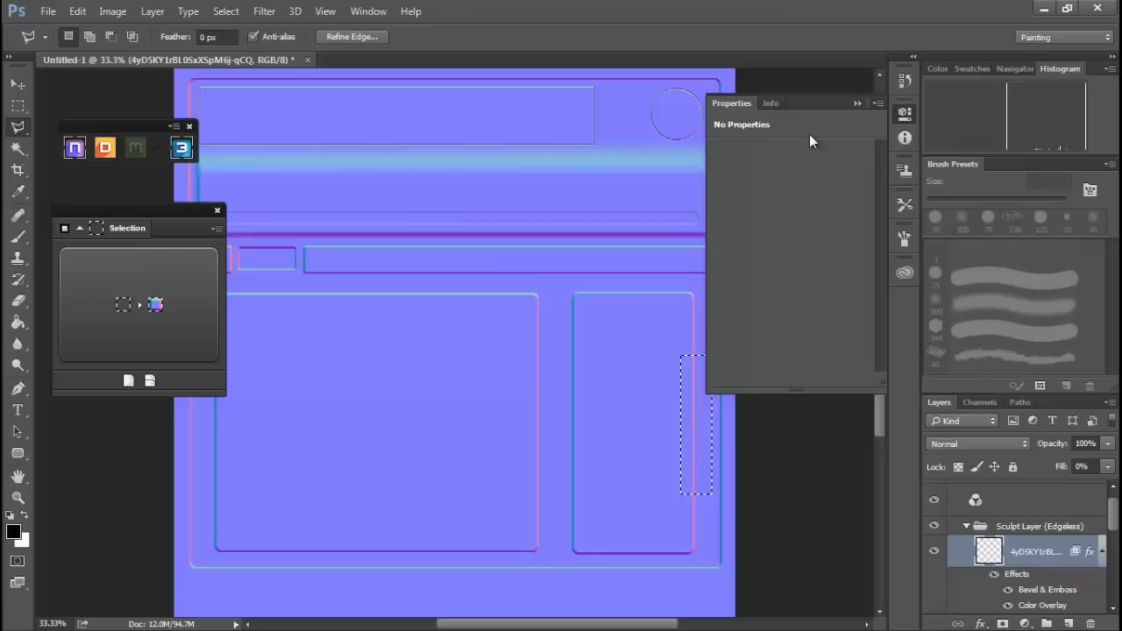
{"action": "left_click", "coordinate": [858, 104]}
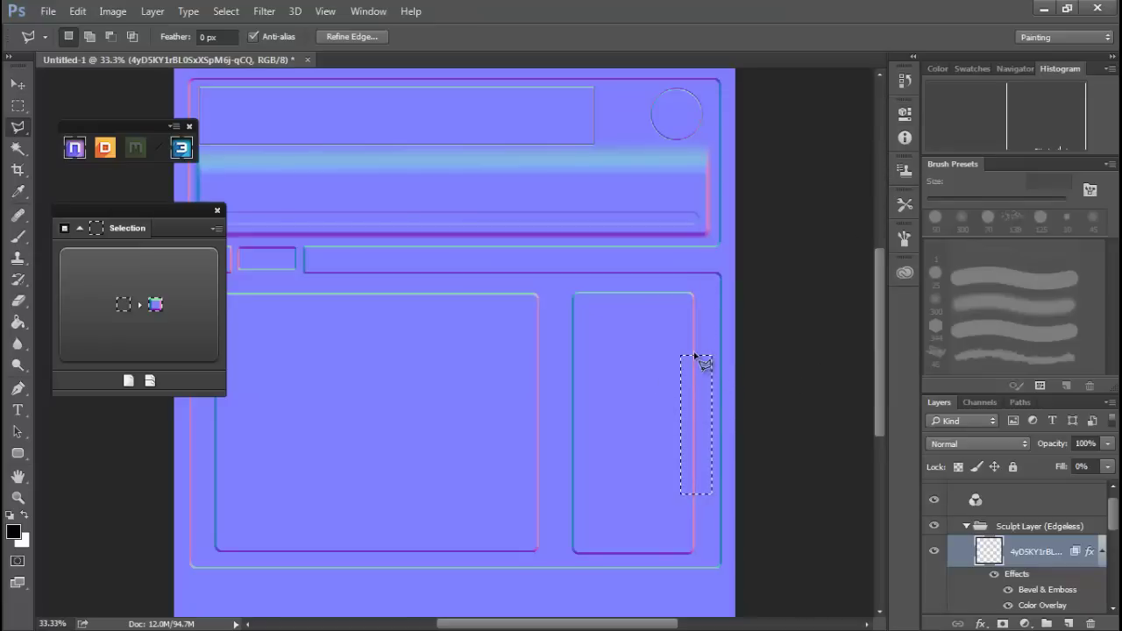
{"action": "key", "text": "alt"}
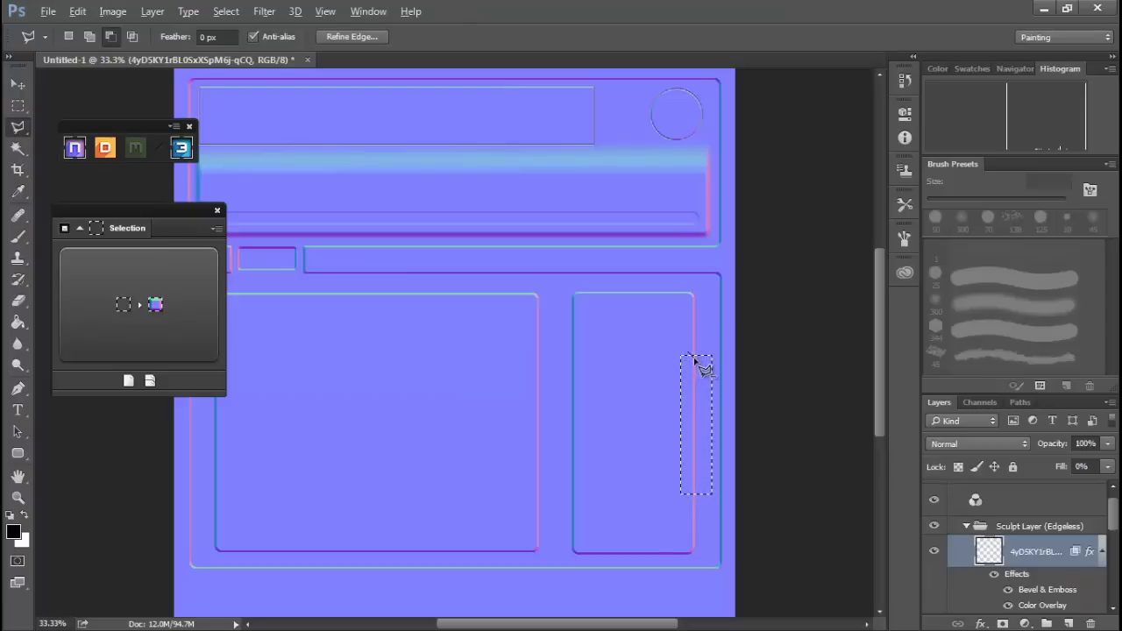
{"action": "mouse_move", "coordinate": [696, 359]}
{"action": "left_mouse_down"}
{"action": "mouse_move", "coordinate": [724, 357]}
{"action": "mouse_move", "coordinate": [687, 356]}
{"action": "left_mouse_up"}
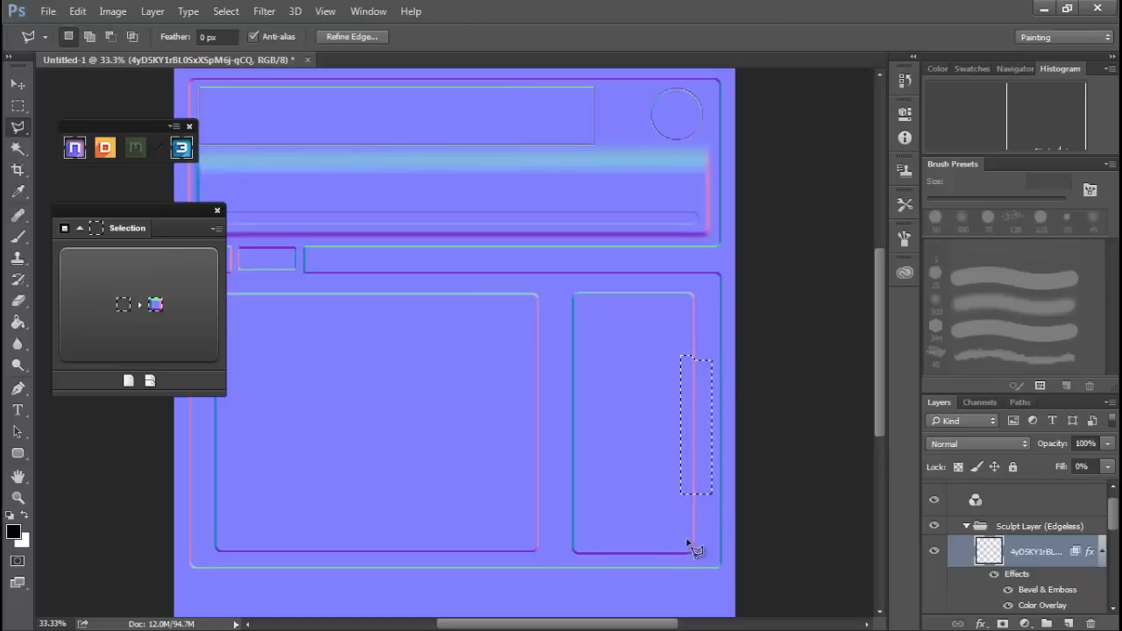
Cut a notch from the selection's lower corner and convert it into a sculpted bracket for Overlay blending
{"action": "key", "text": "alt"}
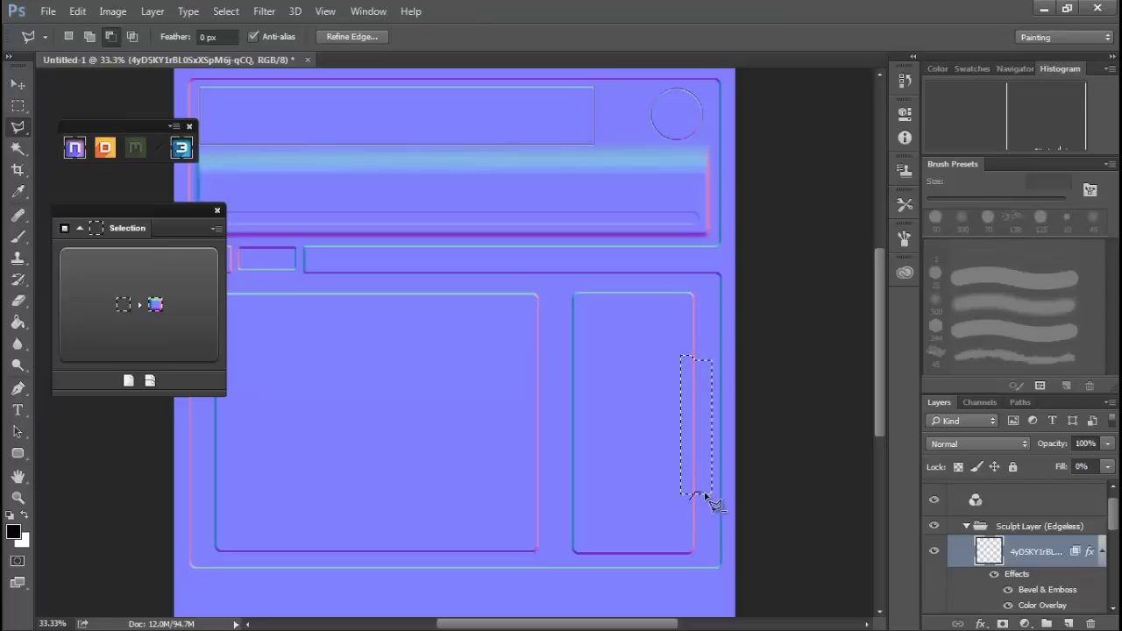
{"action": "left_click", "coordinate": [718, 492]}
{"action": "left_click", "coordinate": [714, 499]}
{"action": "left_click", "coordinate": [691, 500], "text": "alt"}
{"action": "left_click", "coordinate": [129, 315]}
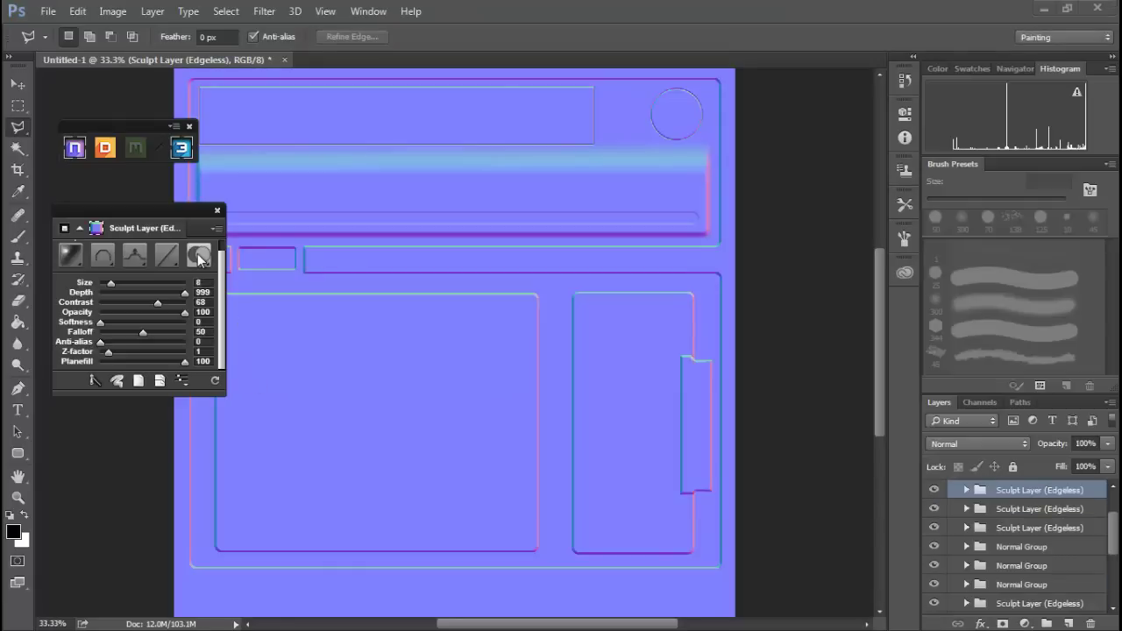
{"action": "left_click", "coordinate": [199, 254]}
{"action": "left_click", "coordinate": [144, 306]}
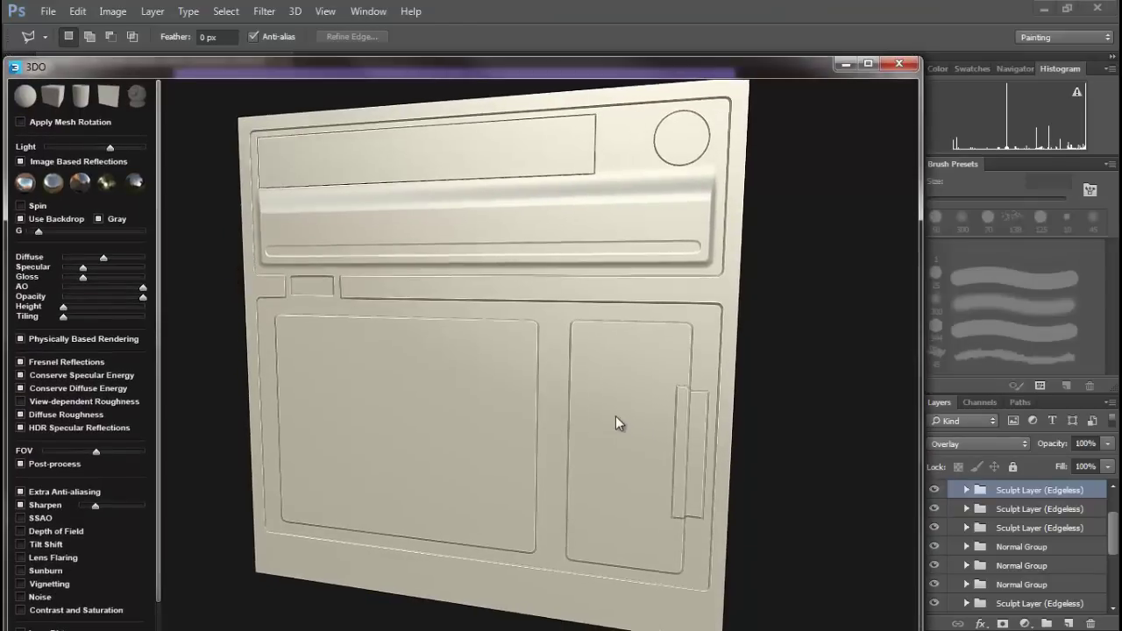
{"action": "mouse_move", "coordinate": [615, 423]}
{"action": "left_mouse_down"}
{"action": "mouse_move", "coordinate": [601, 394]}
{"action": "mouse_move", "coordinate": [578, 419]}
{"action": "mouse_move", "coordinate": [672, 442]}
{"action": "mouse_move", "coordinate": [669, 418]}
{"action": "mouse_move", "coordinate": [622, 414]}
{"action": "left_mouse_up"}
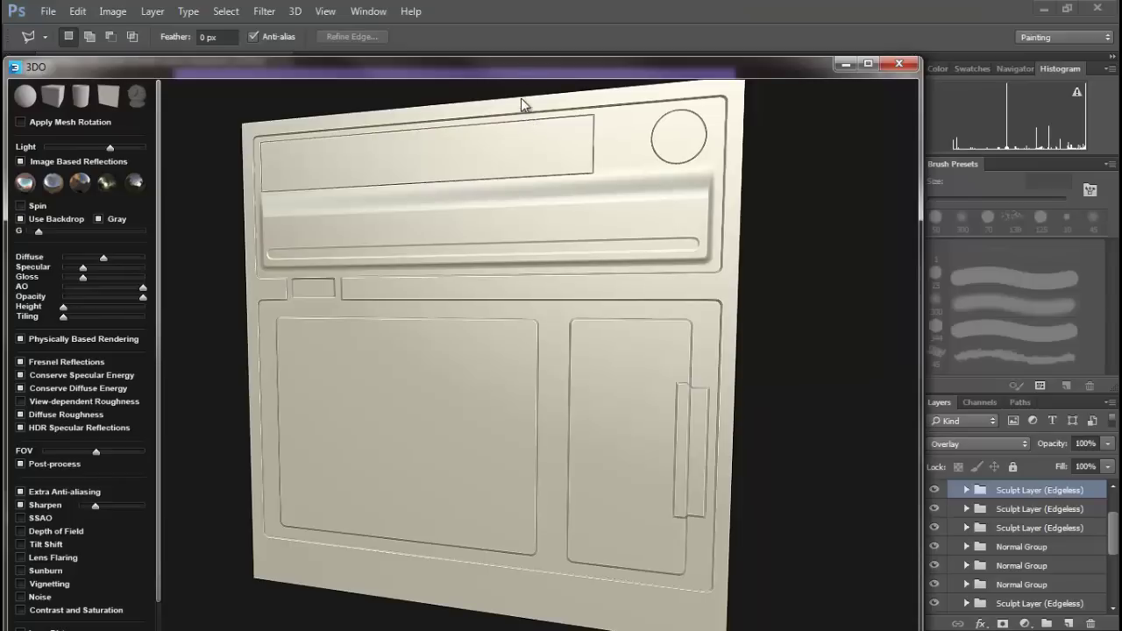
{"action": "key", "text": "Escape"}
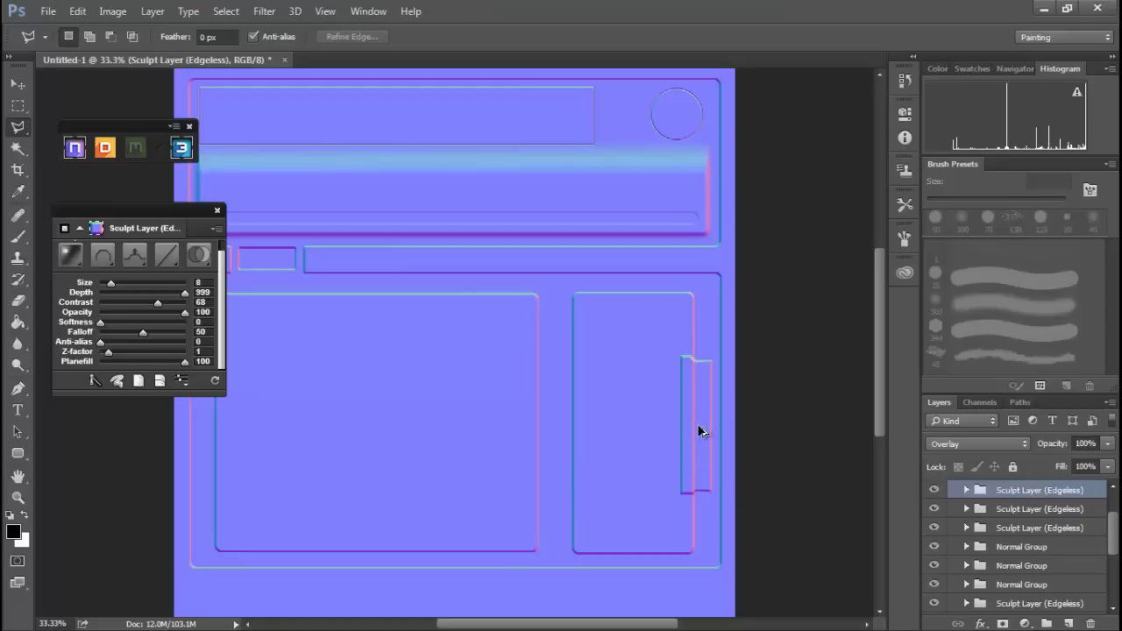
Alt-drag a copy of the bracket group toward the left side of the panel
{"action": "left_click_drag", "start_coordinate": [698, 427], "coordinate": [539, 424], "text": "ctrl+alt"}
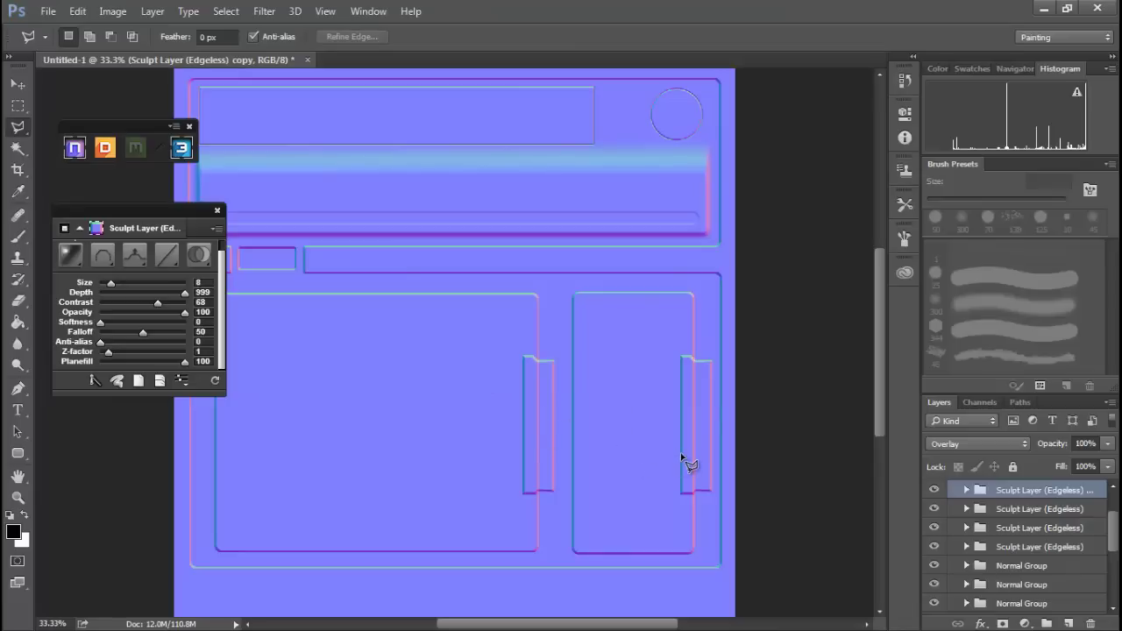
{"action": "left_click", "coordinate": [967, 490]}
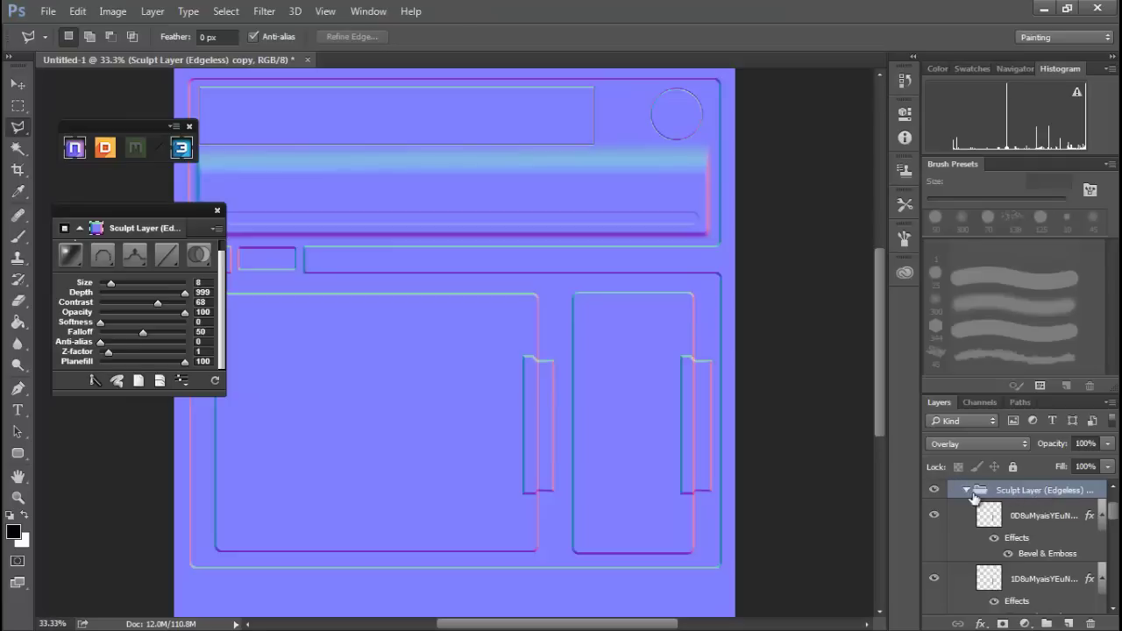
{"action": "left_click", "coordinate": [966, 490]}
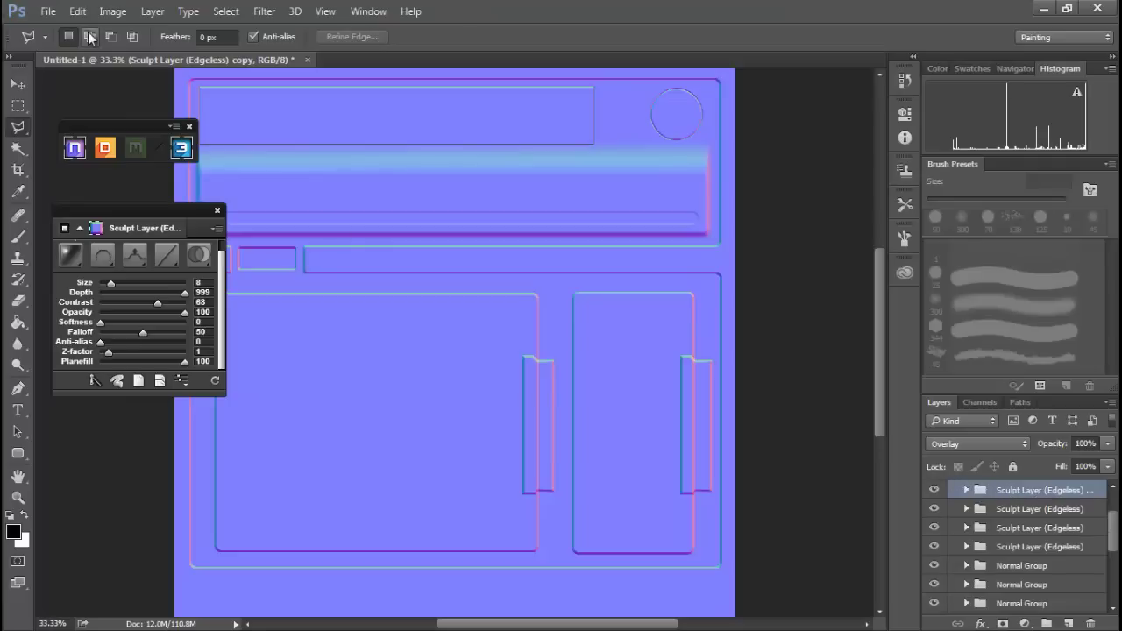
{"action": "left_click", "coordinate": [113, 11]}
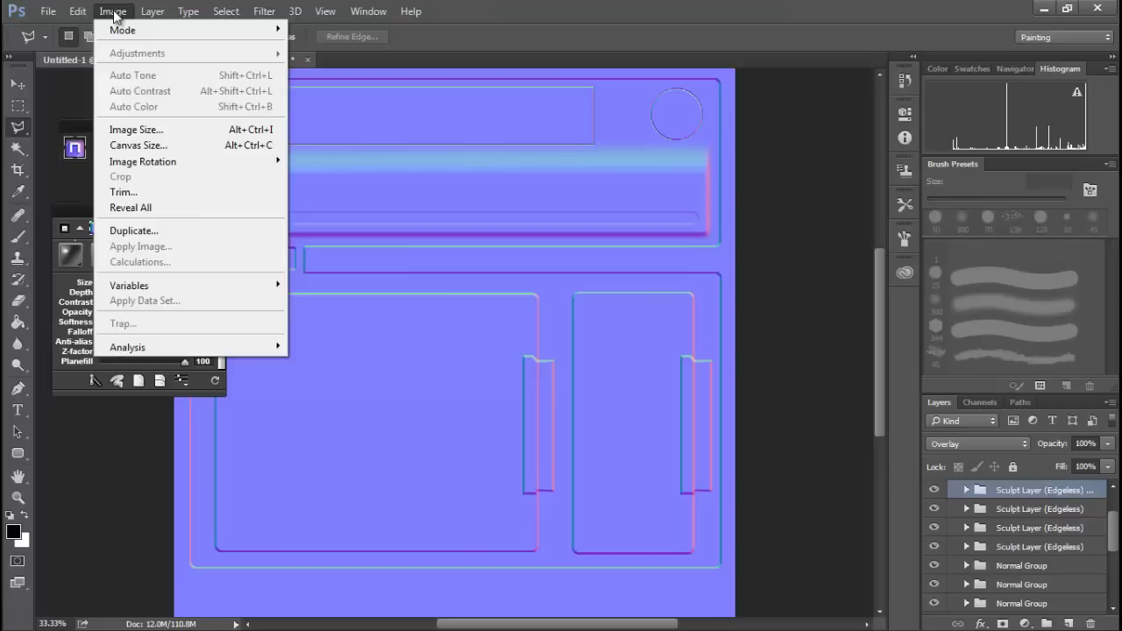
{"action": "mouse_move", "coordinate": [151, 165]}
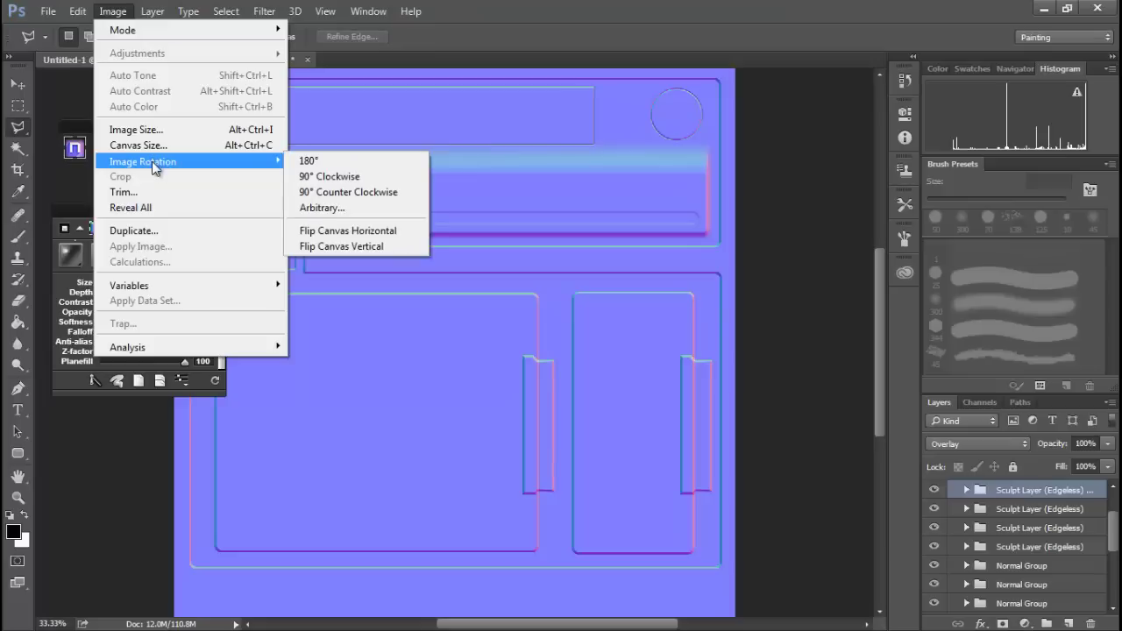
{"action": "left_click", "coordinate": [374, 230]}
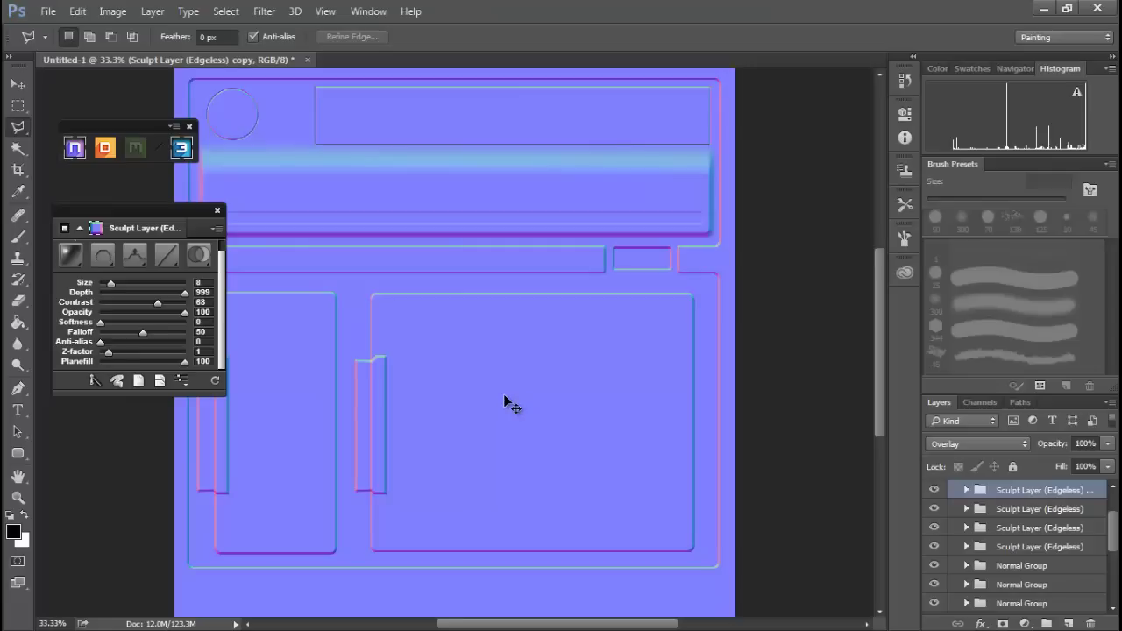
{"action": "key", "text": "ctrl+z"}
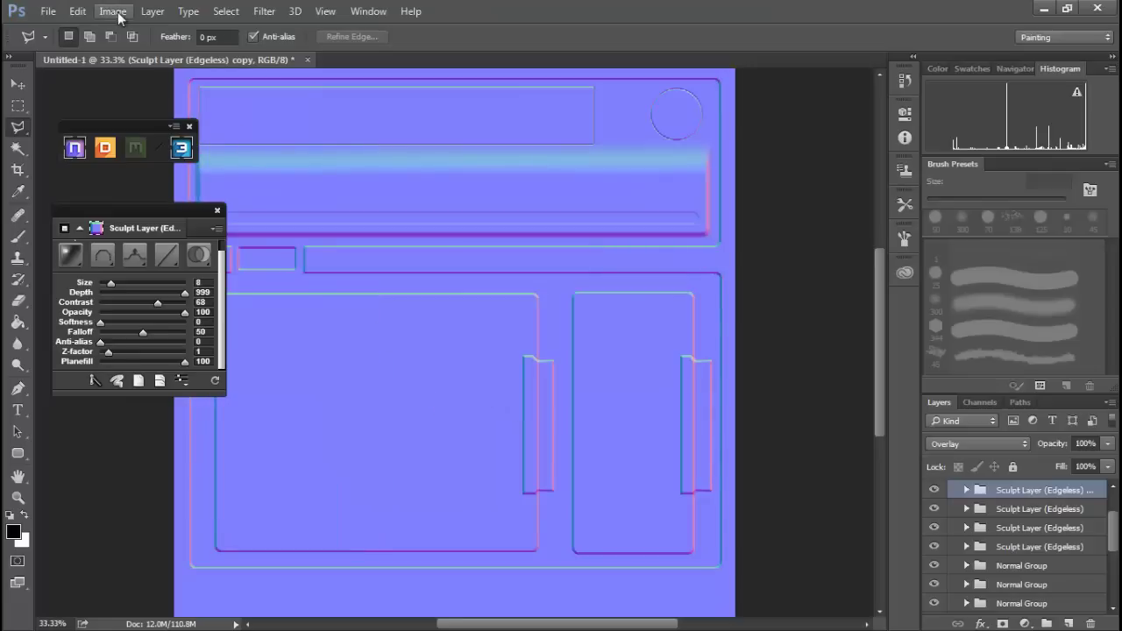
Flip the copied bracket horizontally and nudge it onto the lower-right panel's left inner edge
{"action": "left_click", "coordinate": [79, 10]}
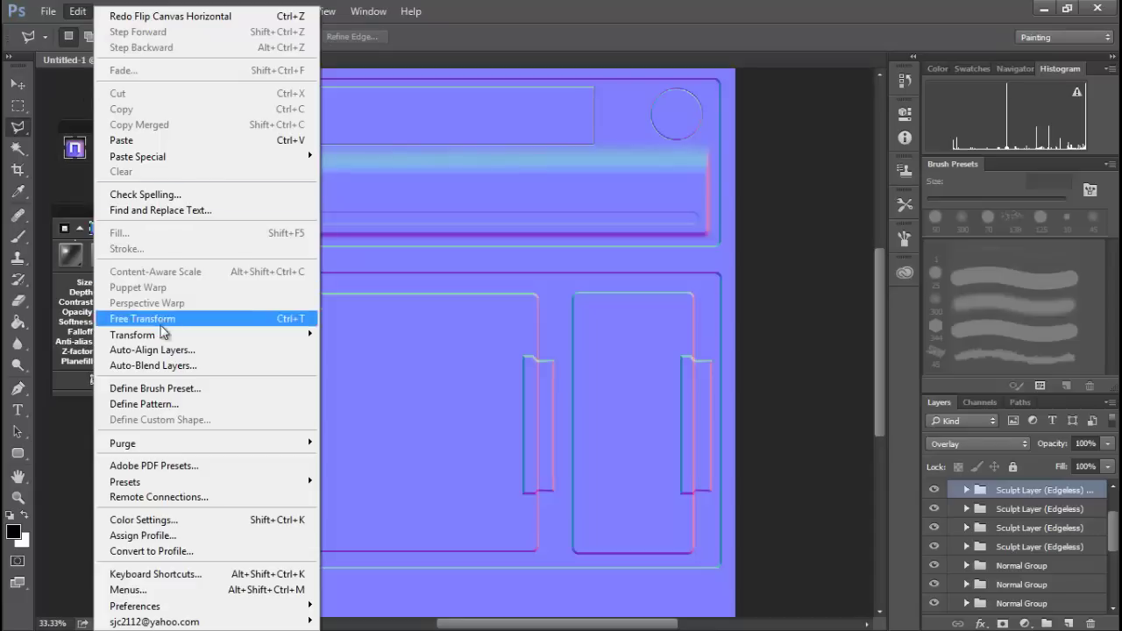
{"action": "mouse_move", "coordinate": [163, 333]}
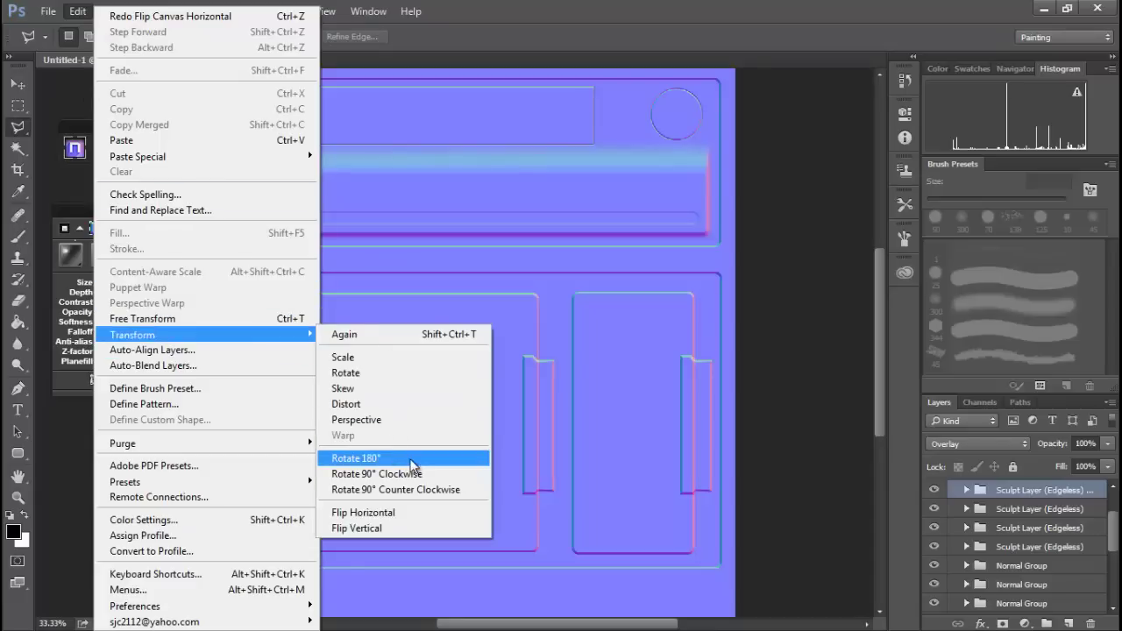
{"action": "left_click", "coordinate": [391, 513]}
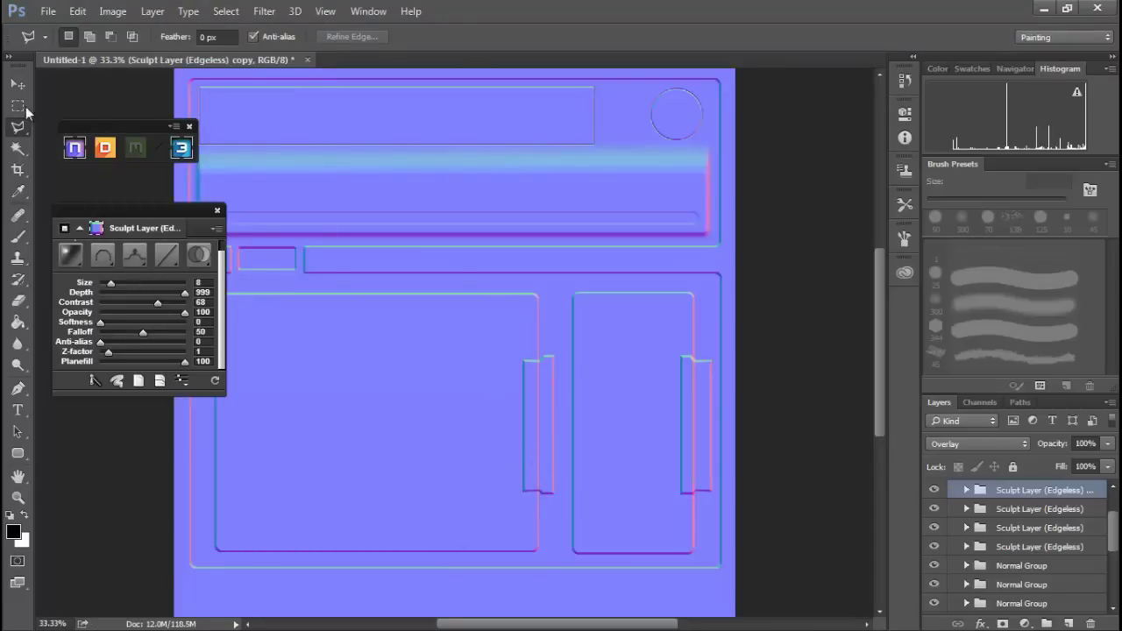
{"action": "key", "text": "v"}
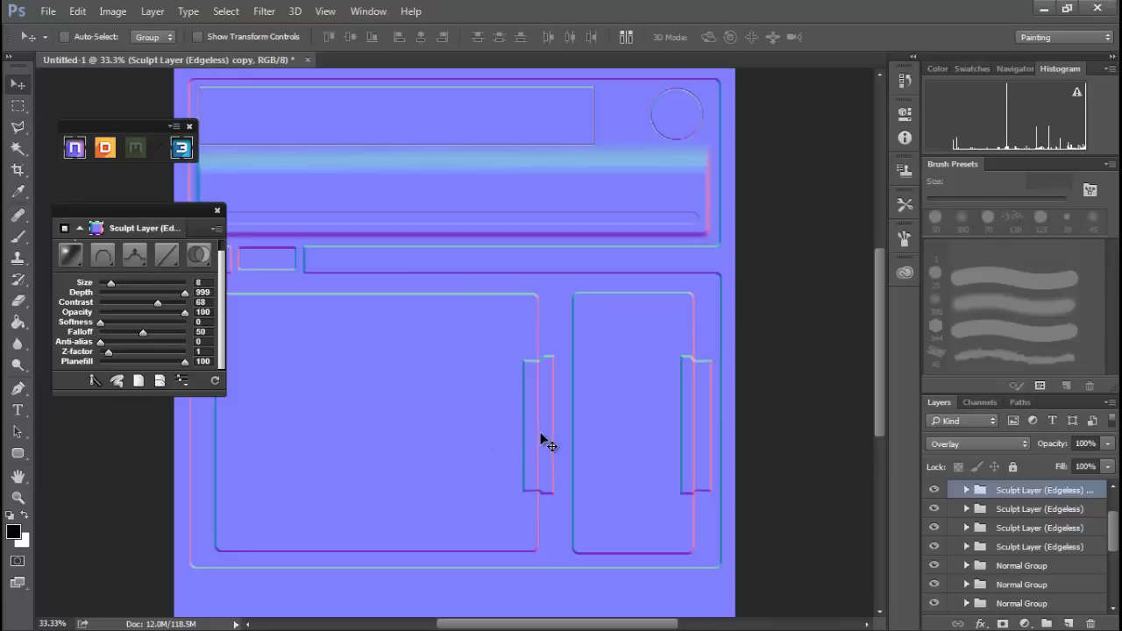
{"action": "left_click_drag", "start_coordinate": [542, 435], "coordinate": [573, 433]}
{"action": "key", "text": "Right"}
{"action": "key", "text": "Right"}
{"action": "key", "text": "Right"}
{"action": "key", "text": "Right"}
{"action": "key", "text": "Right"}
{"action": "key", "text": "Right"}
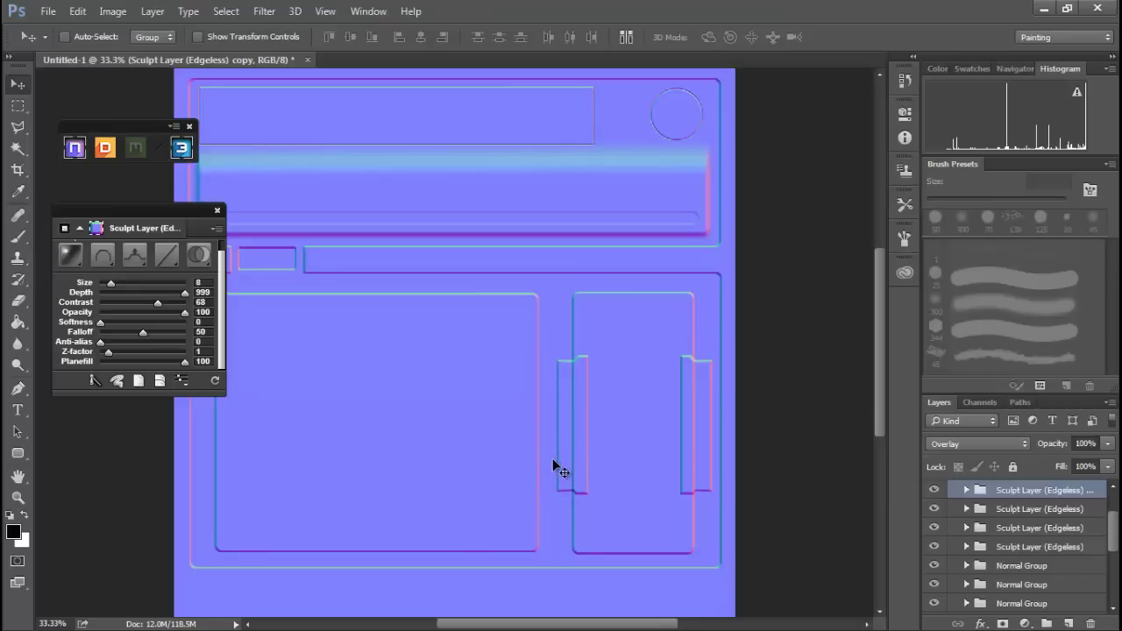
{"action": "key", "text": "Left"}
{"action": "key", "text": "Left"}
{"action": "key", "text": "Left"}
{"action": "key", "text": "Left"}
{"action": "key", "text": "Left"}
{"action": "key", "text": "Left"}
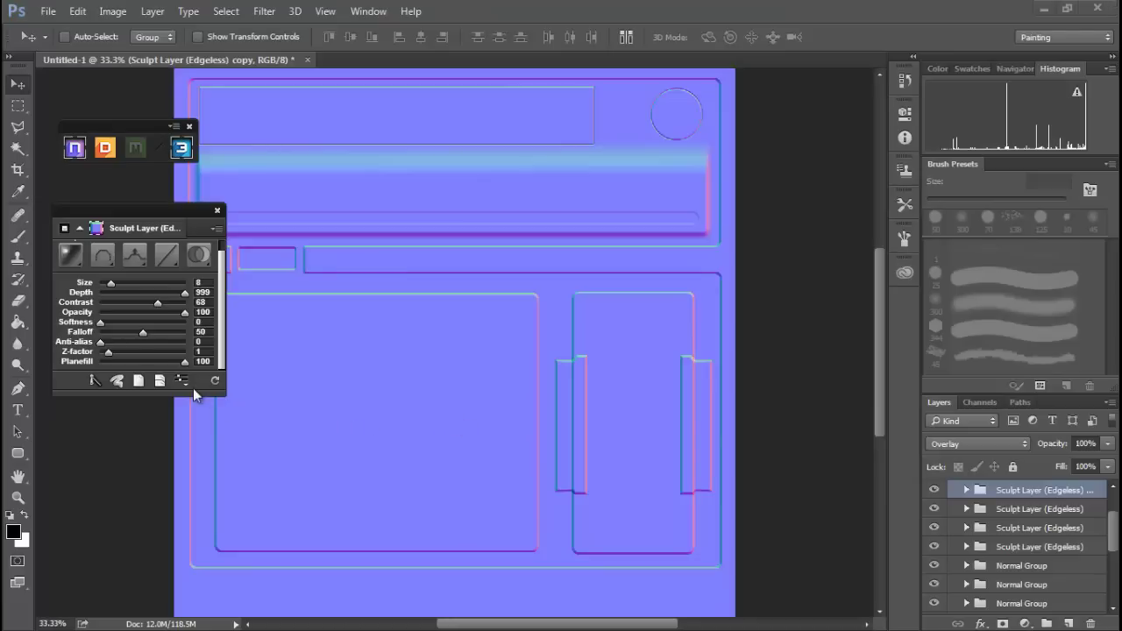
Optimize the sculpted normals into an Optimizing normal layer and dismiss the crash report
{"action": "left_click", "coordinate": [160, 381]}
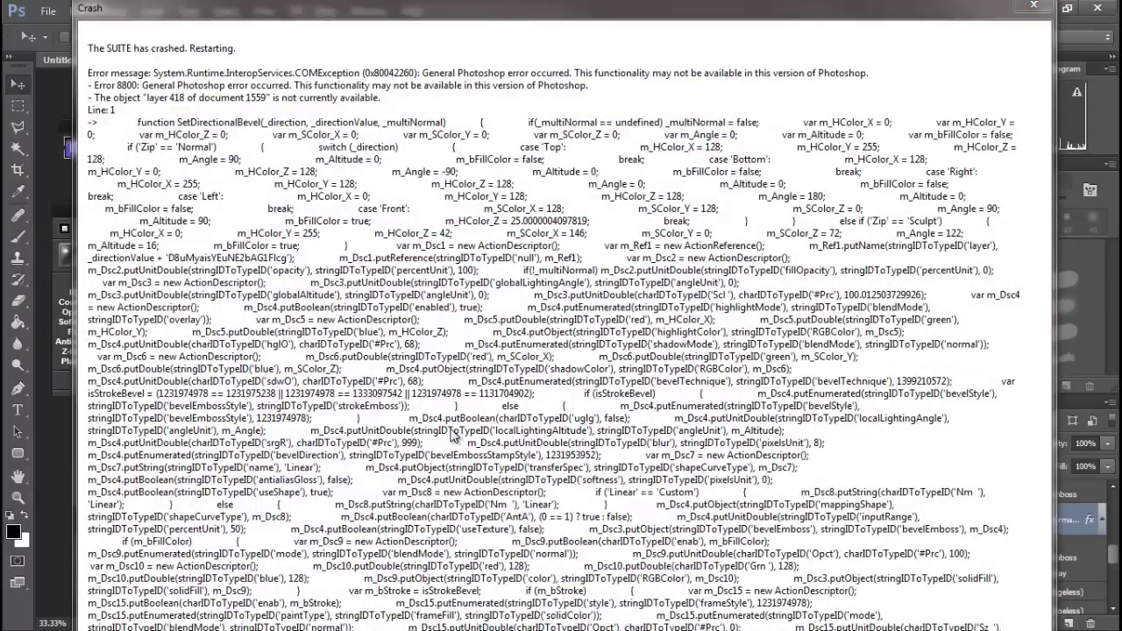
{"action": "key", "text": "Escape"}
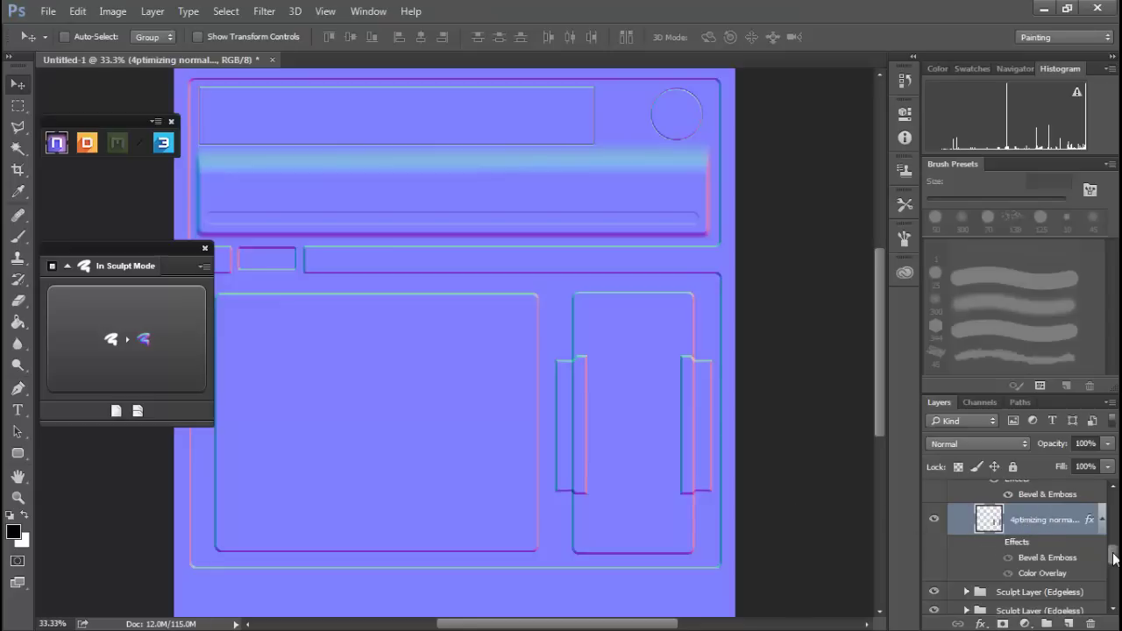
Select the Sculpt Layer (Edgeless) copy group to list the mirrored bracket's sublayers
{"action": "scroll", "coordinate": [978, 529], "scroll_direction": "up", "scroll_amount": 5}
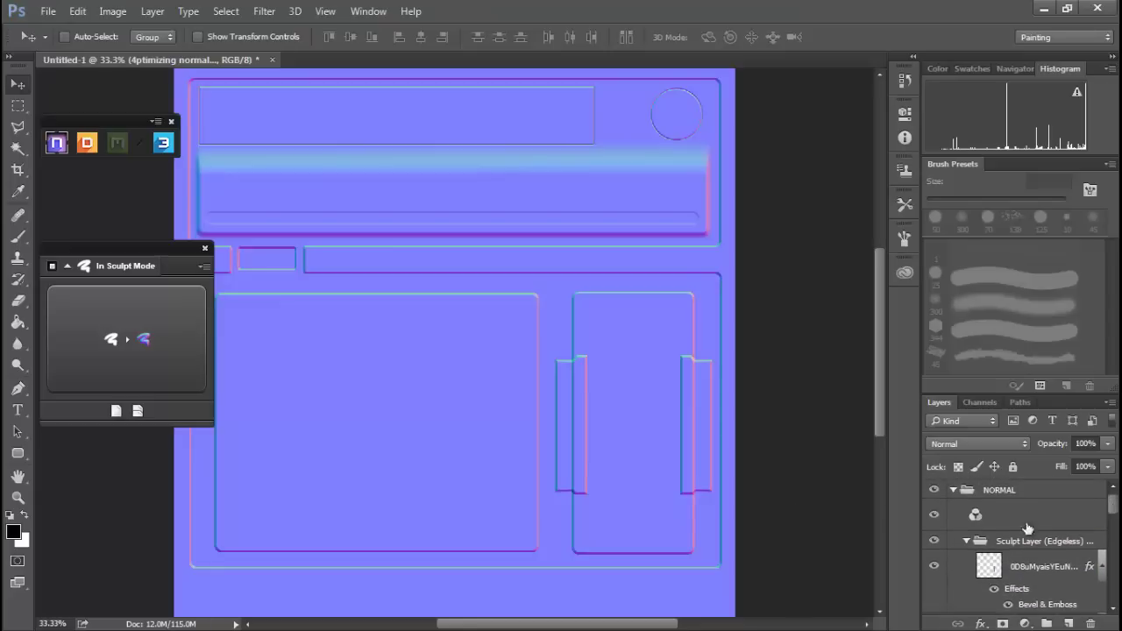
{"action": "left_click", "coordinate": [967, 542]}
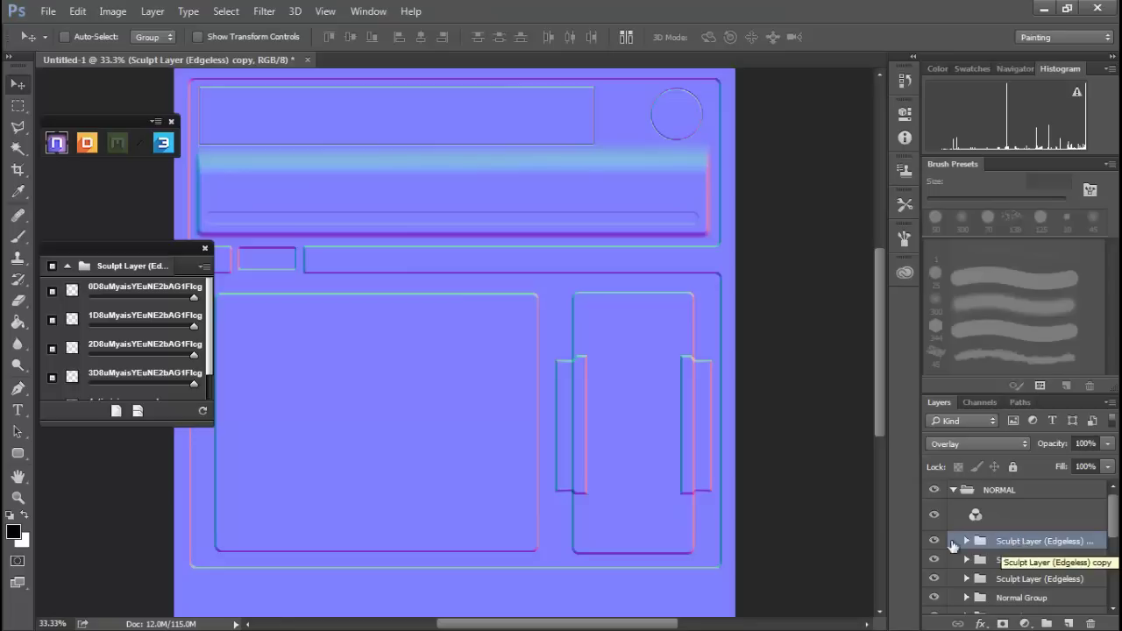
Add a multi-normal layer and enlarge the 138 px chipped damage brush to 150 px
{"action": "left_click", "coordinate": [138, 411]}
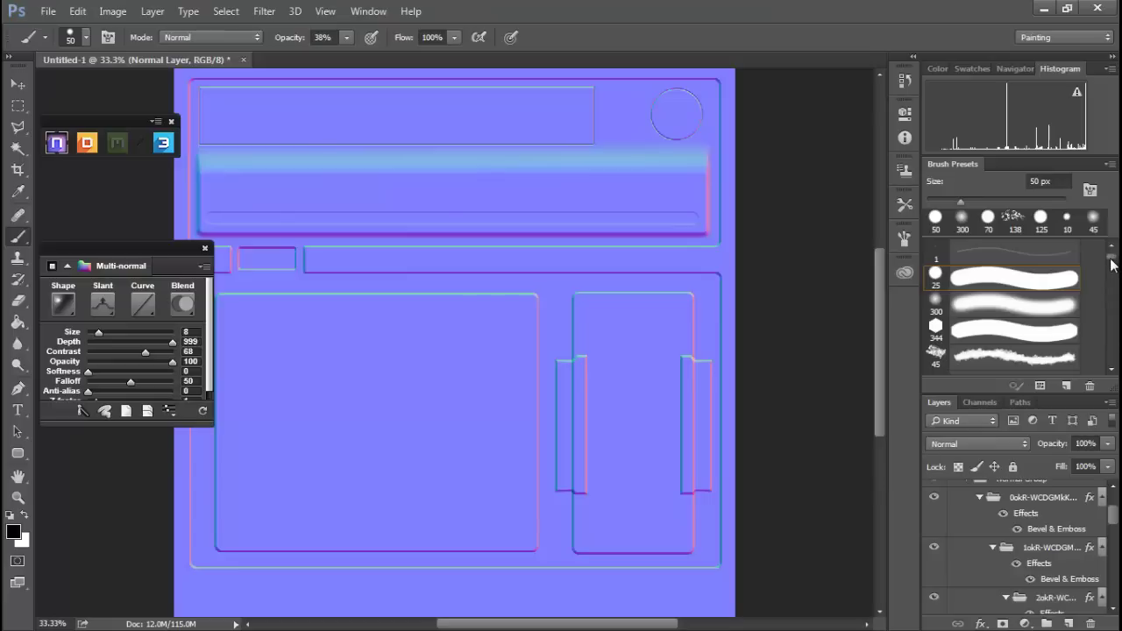
{"action": "left_click_drag", "start_coordinate": [1111, 265], "coordinate": [1115, 279]}
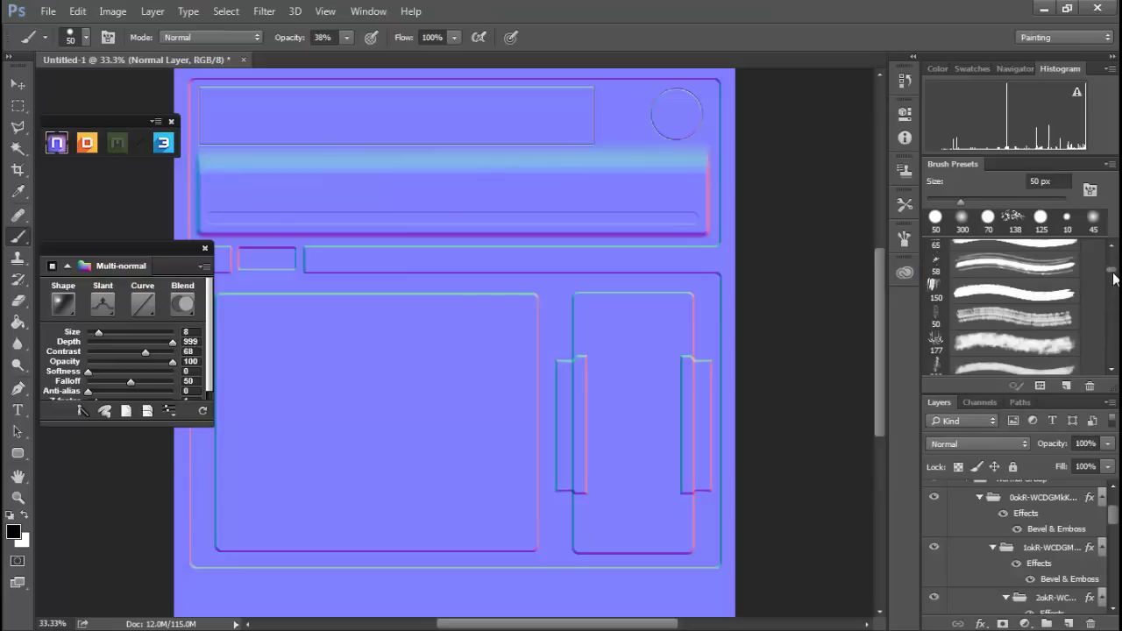
{"action": "left_click_drag", "start_coordinate": [1115, 279], "coordinate": [1114, 289]}
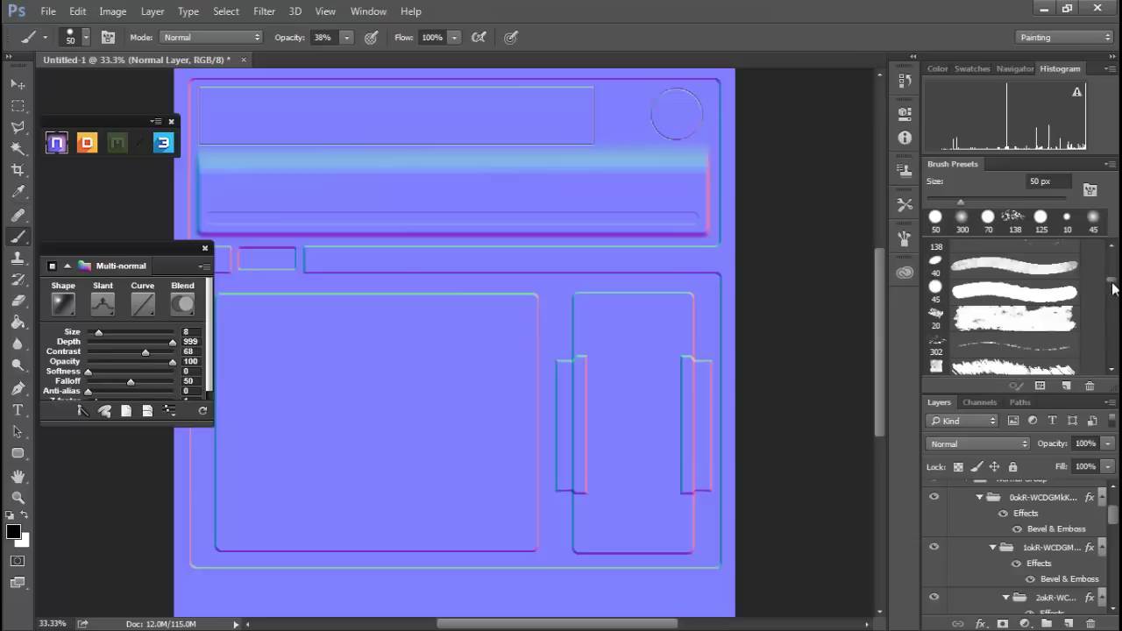
{"action": "scroll", "coordinate": [1113, 288], "scroll_direction": "up", "scroll_amount": 1}
{"action": "left_click", "coordinate": [1034, 277]}
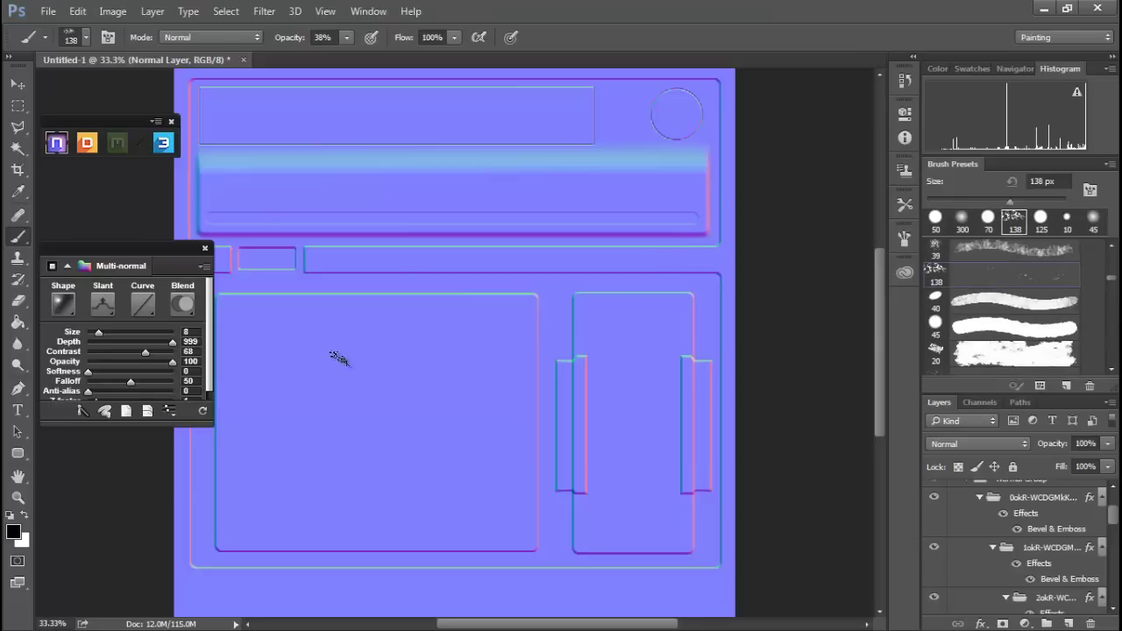
{"action": "key", "text": "bracketright"}
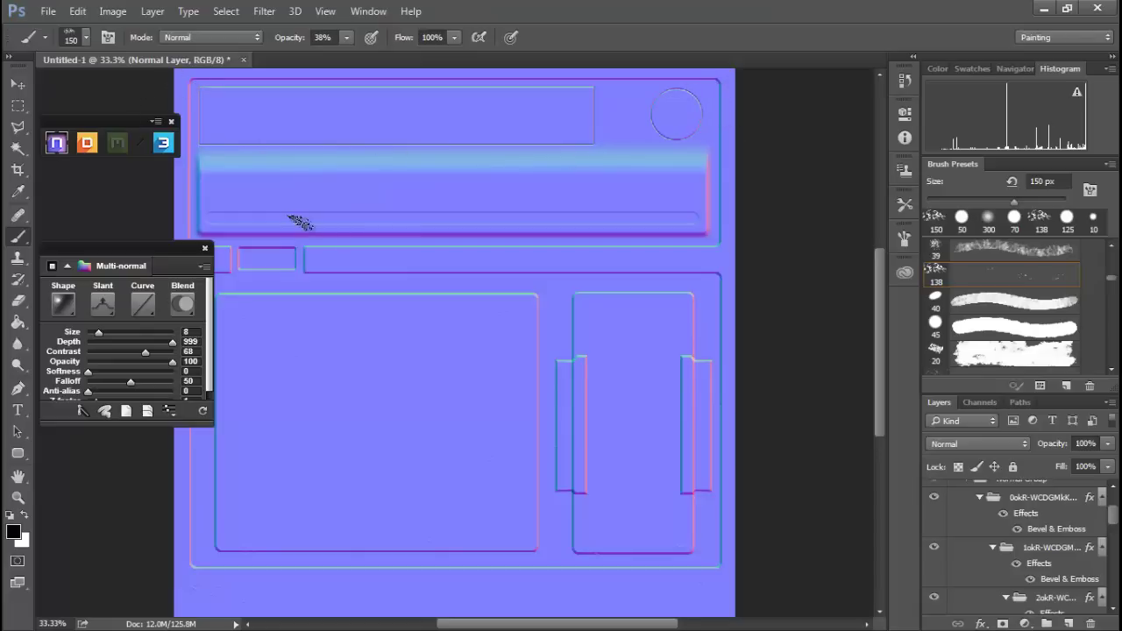
{"action": "left_click", "coordinate": [103, 304]}
Set the multi-normal slant to Down and inspect the dents at 66.7%, then return to 25%
{"action": "left_click", "coordinate": [85, 371]}
{"action": "key", "text": "ctrl+plus"}
{"action": "key", "text": "ctrl+plus"}
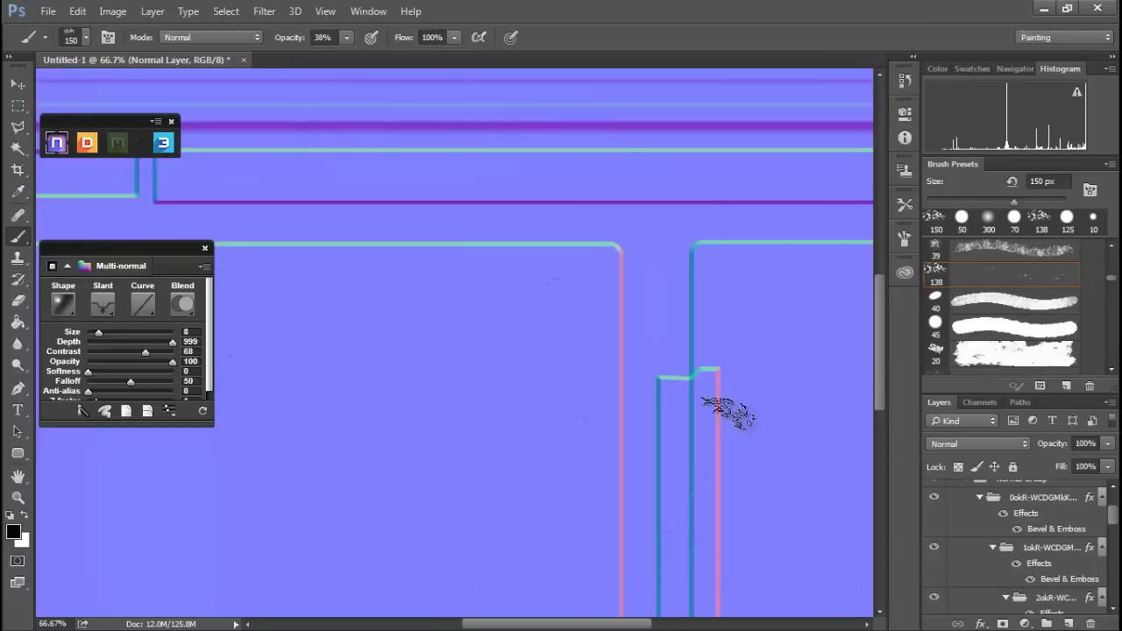
{"action": "left_click_drag", "start_coordinate": [591, 627], "coordinate": [680, 628]}
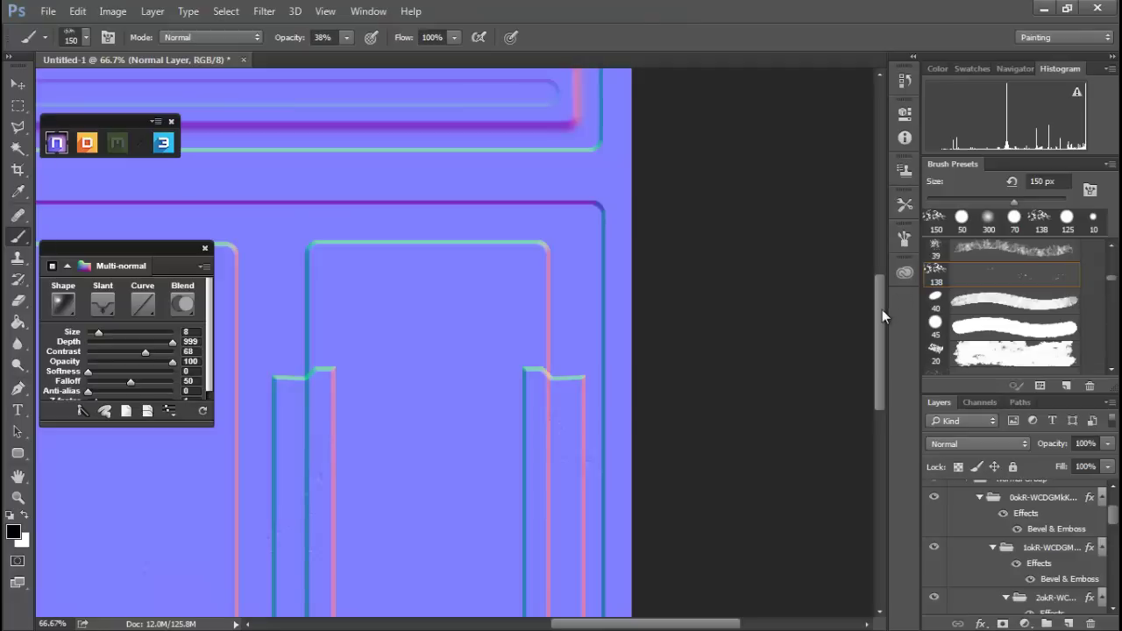
{"action": "left_click_drag", "start_coordinate": [882, 309], "coordinate": [871, 399]}
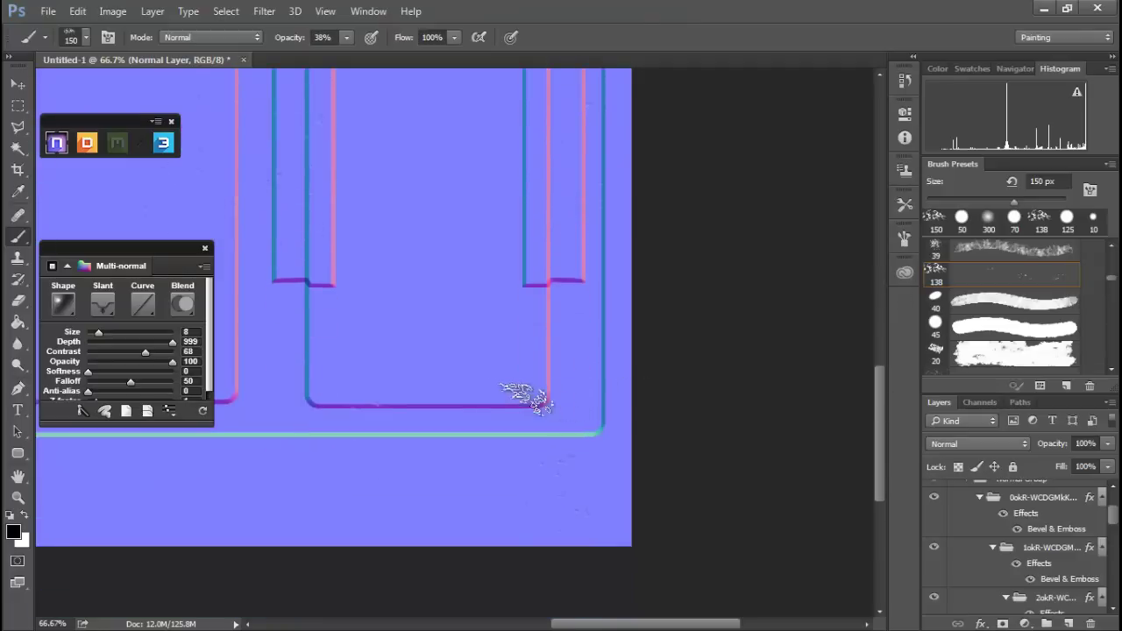
{"action": "left_click_drag", "start_coordinate": [660, 627], "coordinate": [513, 625]}
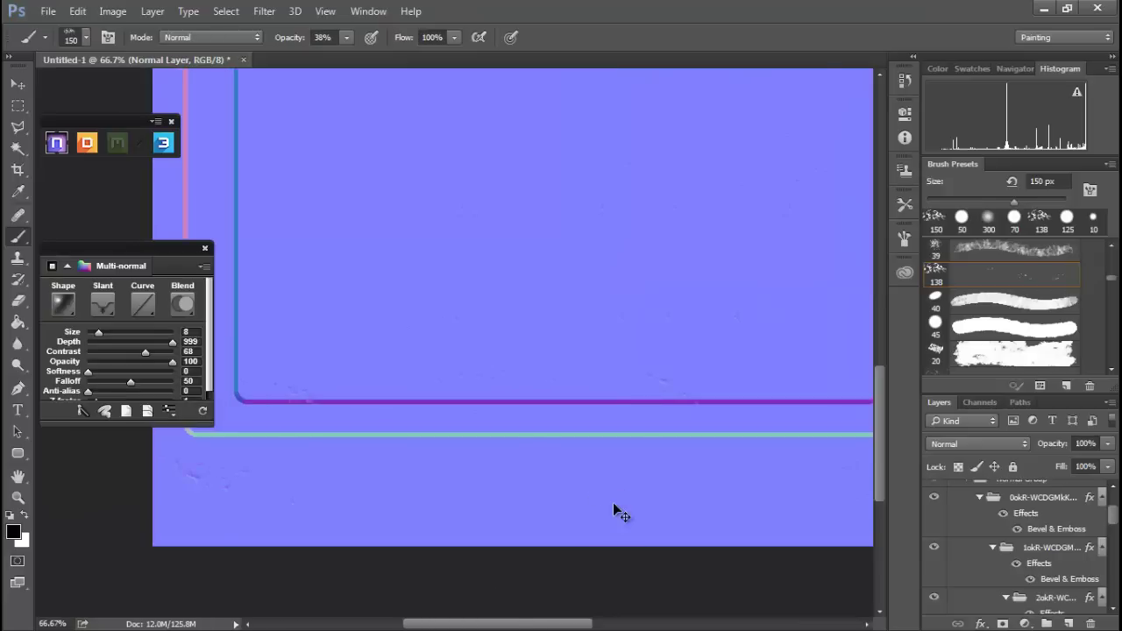
{"action": "key", "text": "ctrl+minus"}
{"action": "key", "text": "ctrl+minus"}
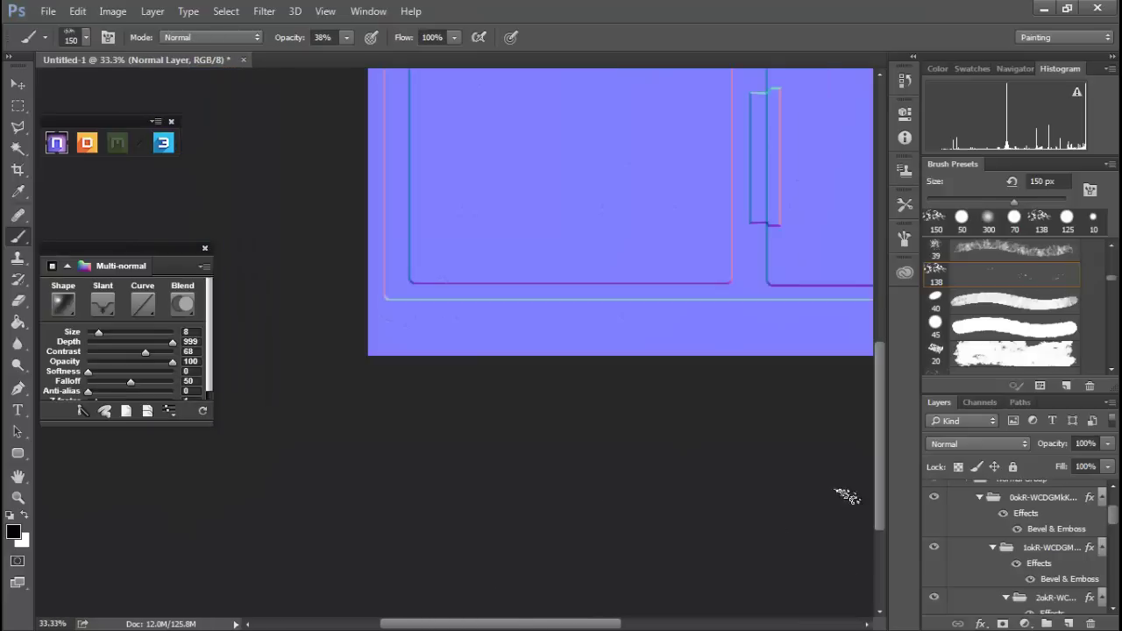
{"action": "left_click_drag", "start_coordinate": [879, 478], "coordinate": [874, 387]}
{"action": "key", "text": "ctrl+minus"}
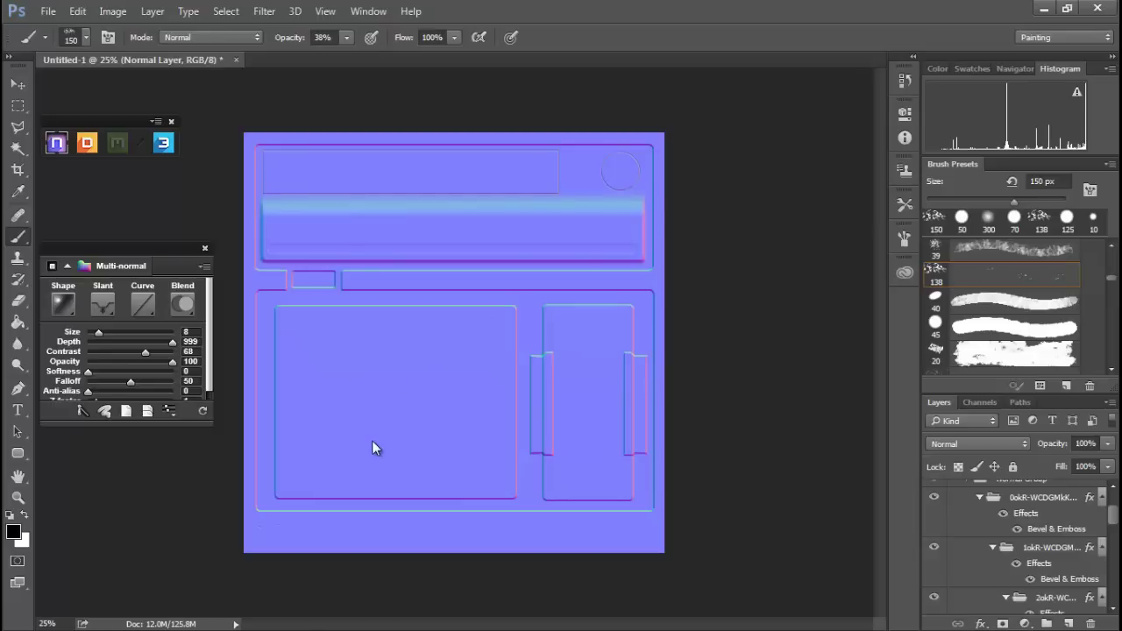
Add a new multi-normal layer and pick the 25 px hard round brush preset
{"action": "left_click", "coordinate": [147, 412]}
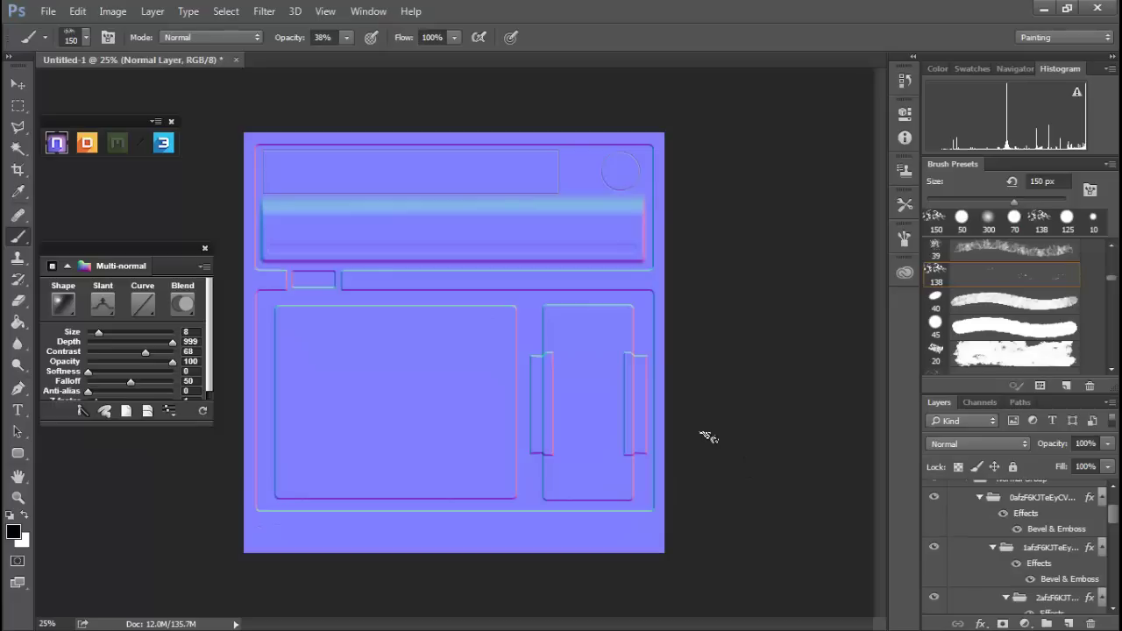
{"action": "left_click_drag", "start_coordinate": [1112, 278], "coordinate": [1115, 253]}
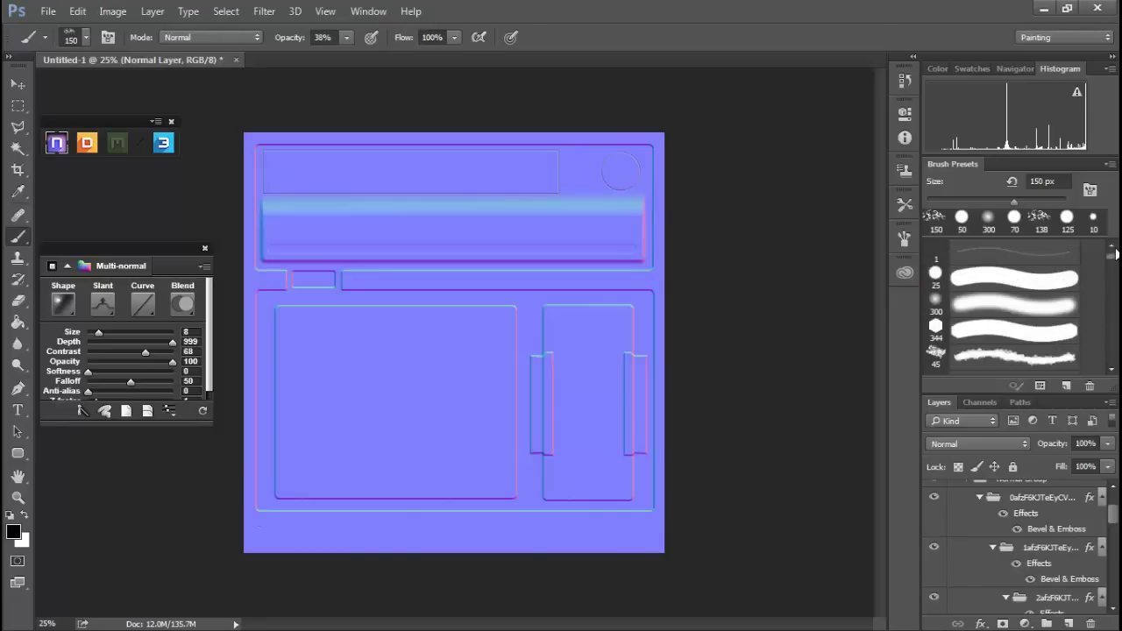
{"action": "left_click", "coordinate": [1012, 282]}
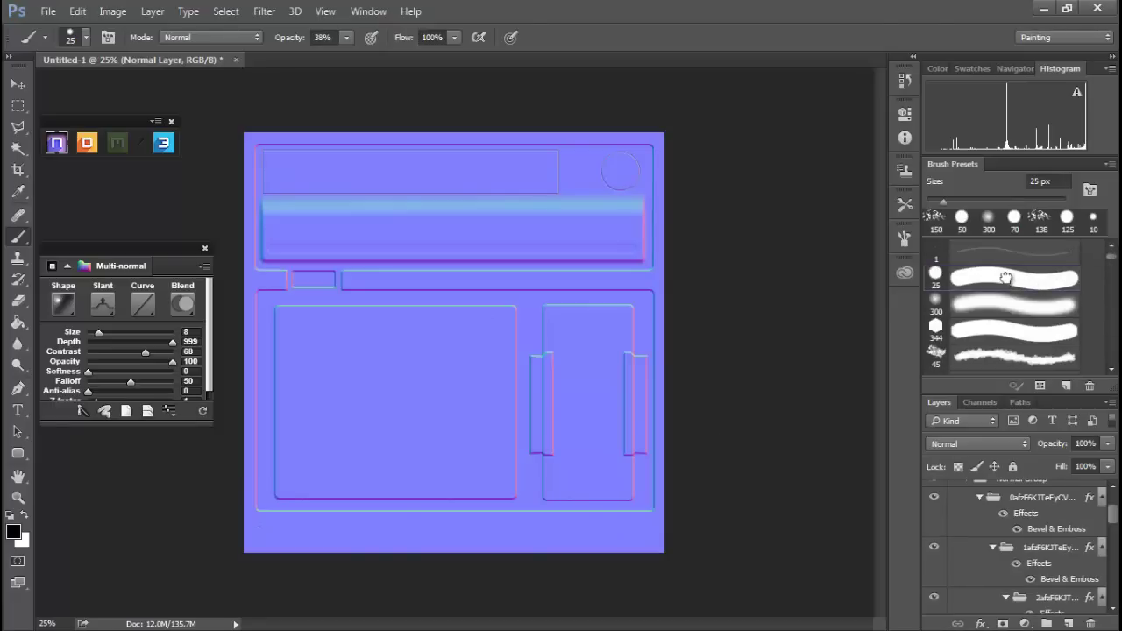
Set the brush size to 20 px in the Brush Presets Size field
{"action": "left_click", "coordinate": [1054, 181]}
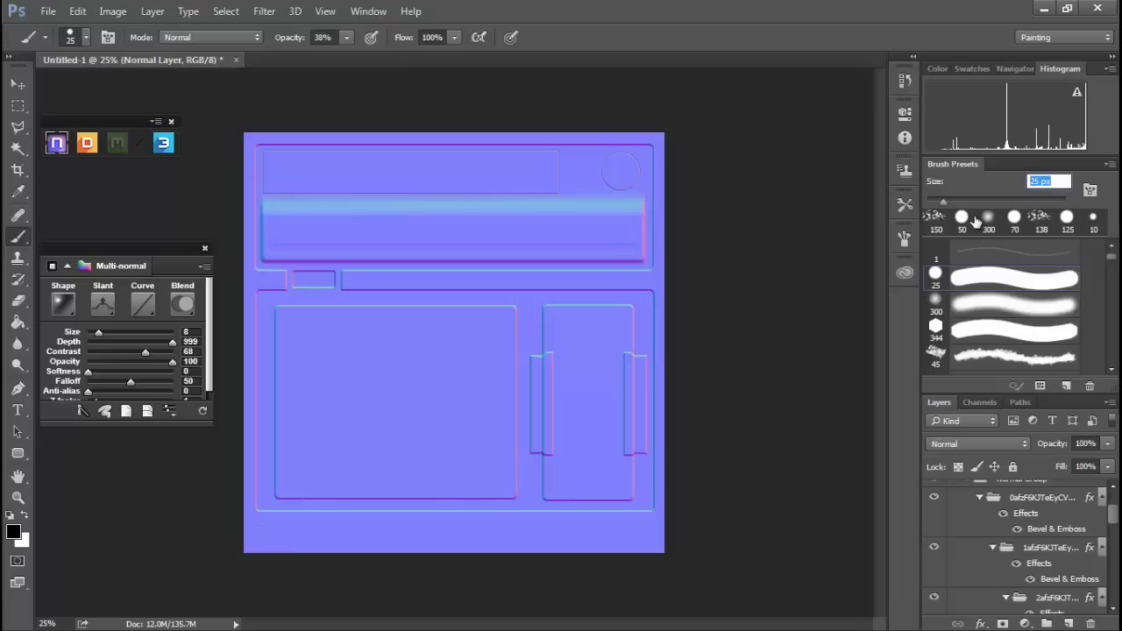
{"action": "type", "text": "1525"}
{"action": "left_click_drag", "start_coordinate": [1045, 181], "coordinate": [1006, 185]}
{"action": "type", "text": "15"}
{"action": "key", "text": "Return"}
{"action": "left_click", "coordinate": [1052, 182]}
{"action": "type", "text": "20"}
{"action": "key", "text": "Return"}
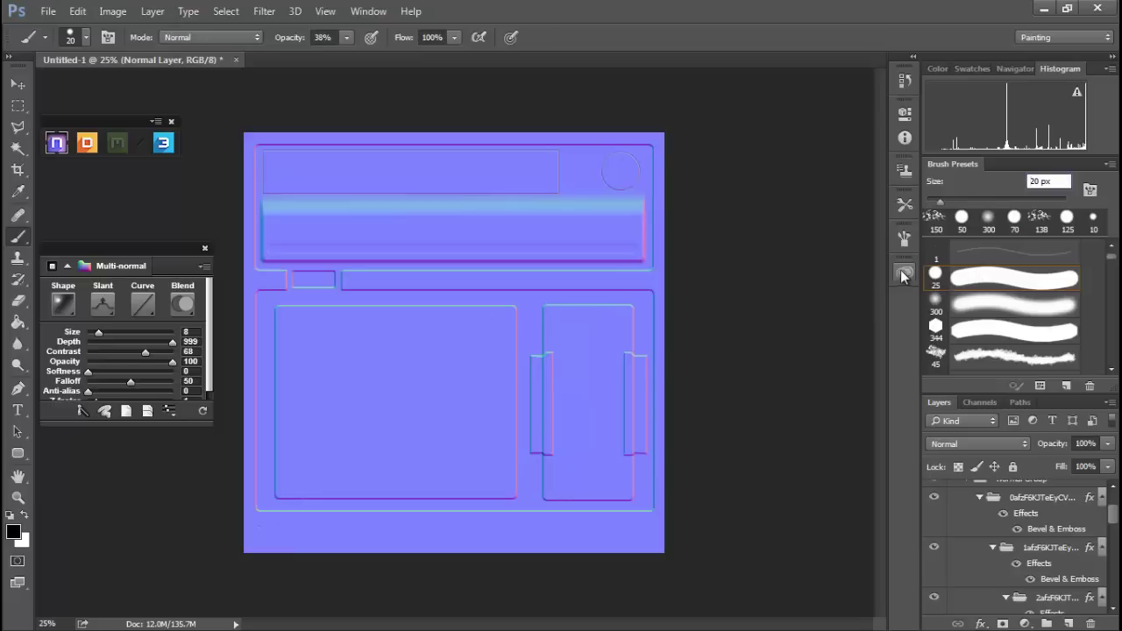
Set the round brush's spacing to 425% in the Brush panel
{"action": "left_click", "coordinate": [904, 238]}
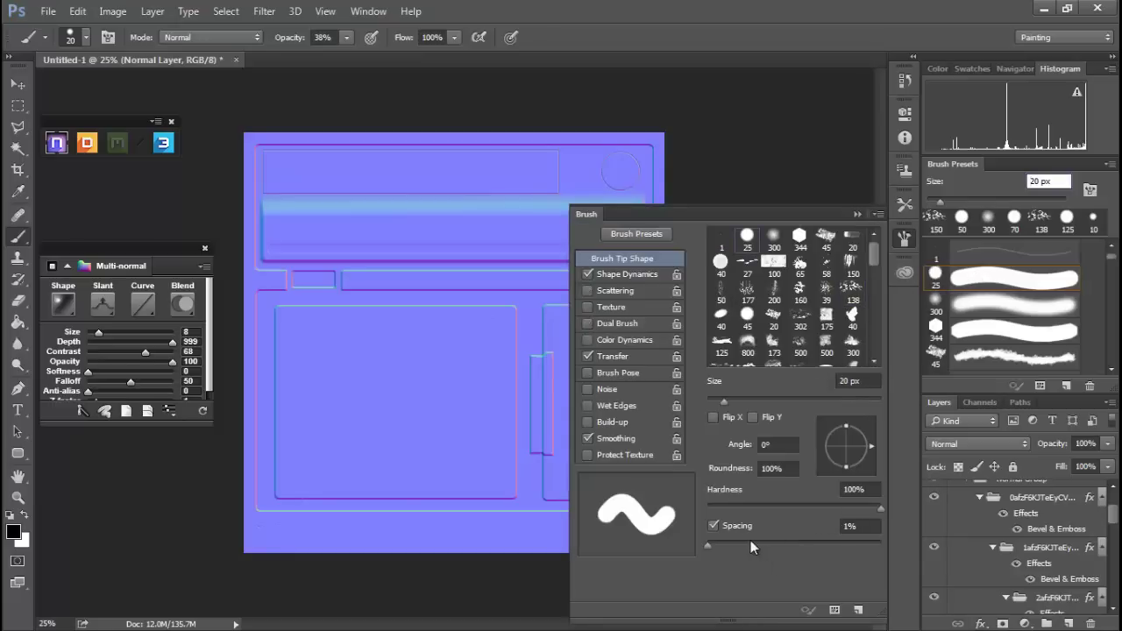
{"action": "mouse_move", "coordinate": [707, 544]}
{"action": "left_mouse_down"}
{"action": "mouse_move", "coordinate": [865, 536]}
{"action": "mouse_move", "coordinate": [857, 544]}
{"action": "left_mouse_up"}
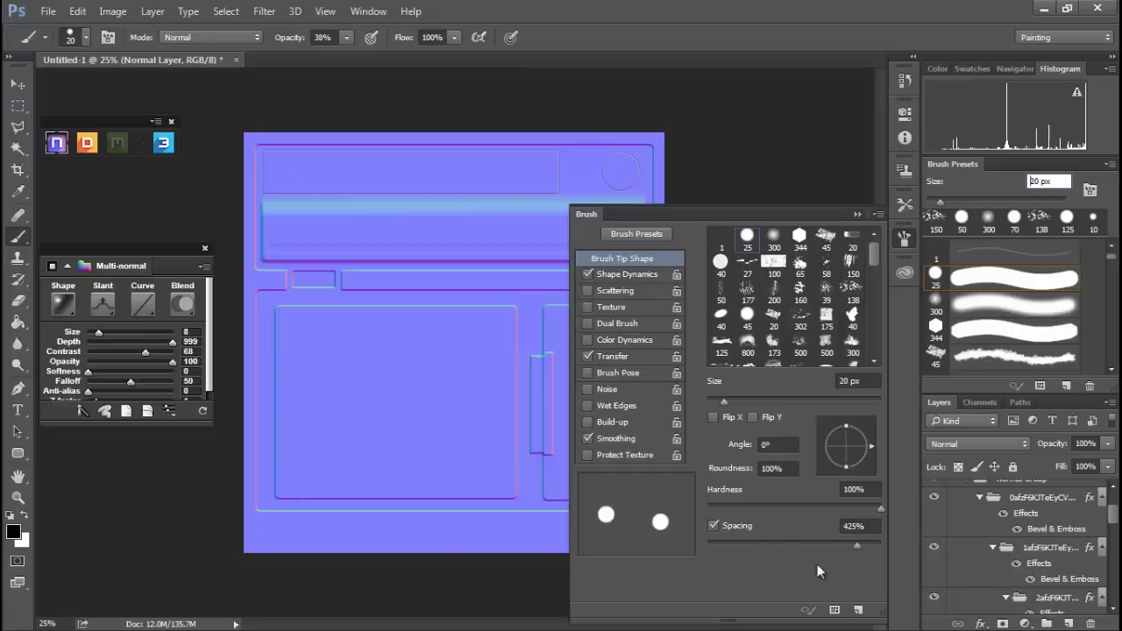
{"action": "left_click", "coordinate": [856, 215]}
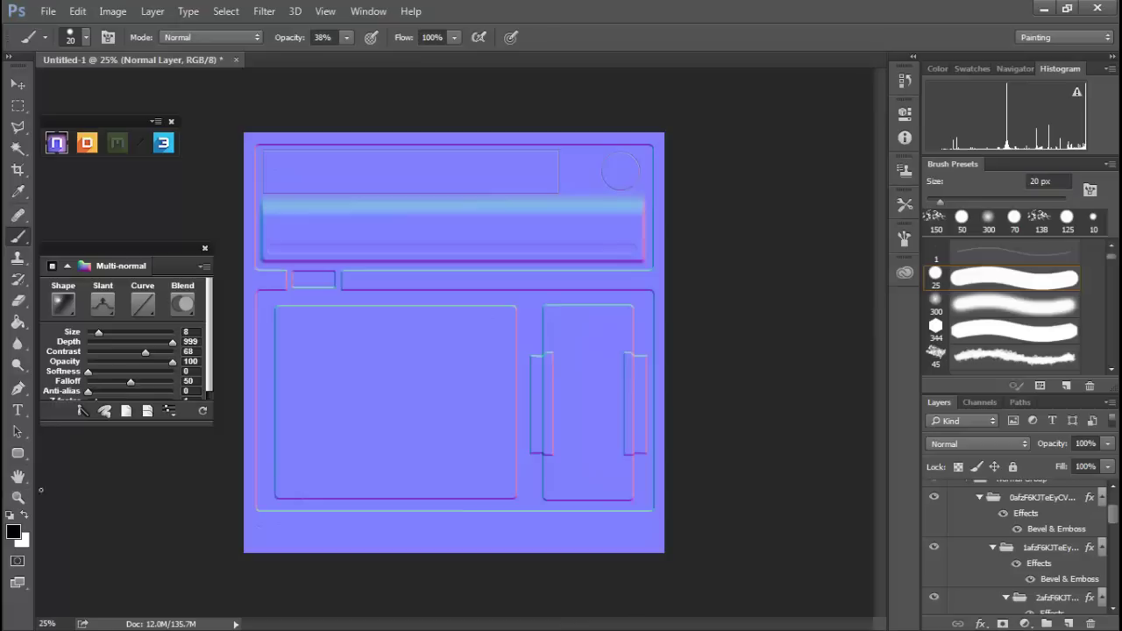
{"action": "left_click", "coordinate": [18, 391]}
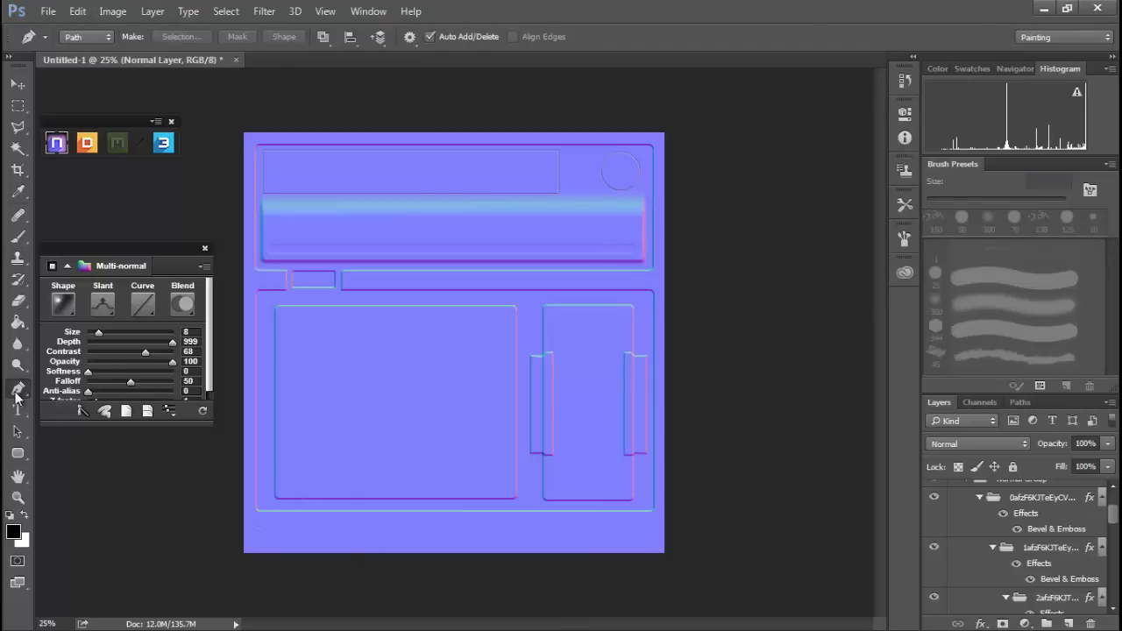
Draw a vertical path down the right bracket and stroke it with the Brush to lay rivets
{"action": "left_click", "coordinate": [639, 363]}
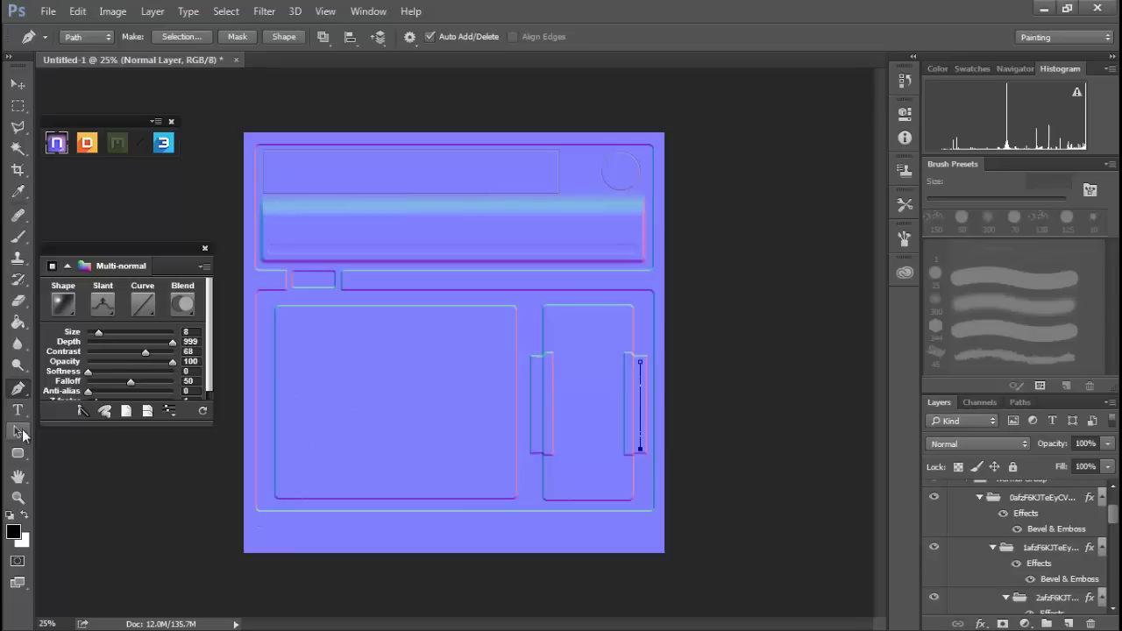
{"action": "left_click", "coordinate": [18, 431]}
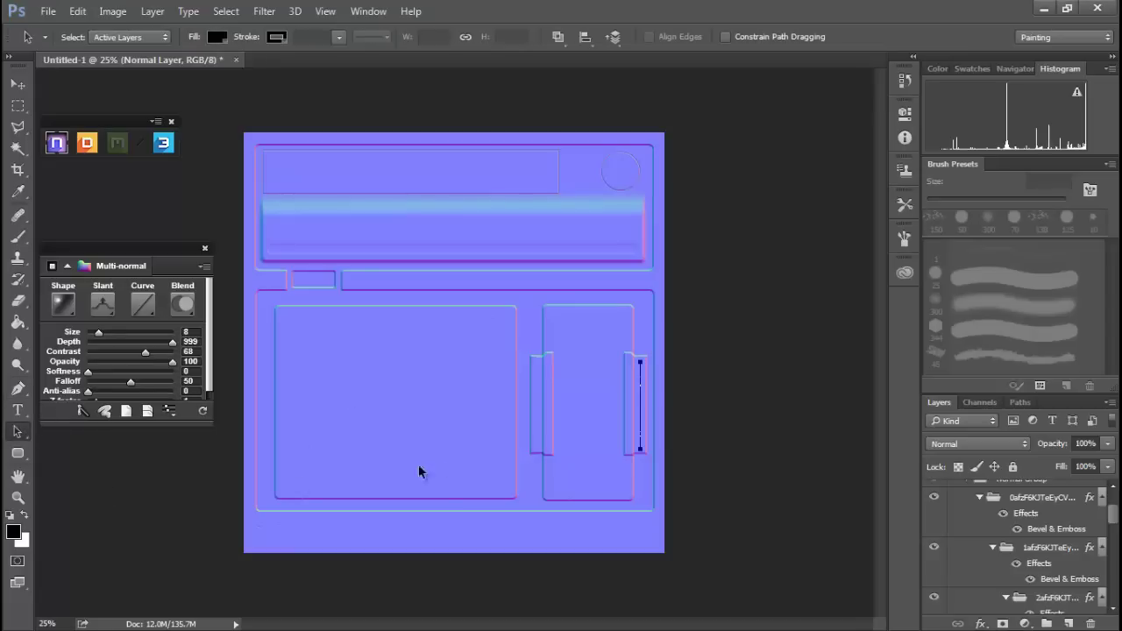
{"action": "right_click", "coordinate": [641, 401]}
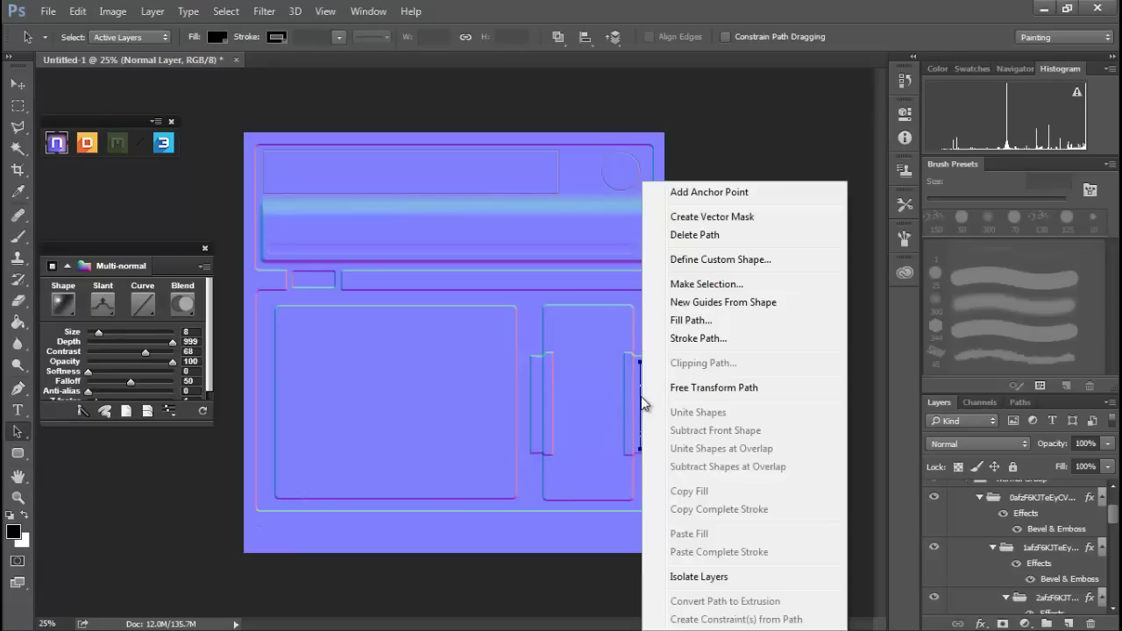
{"action": "left_click", "coordinate": [694, 338]}
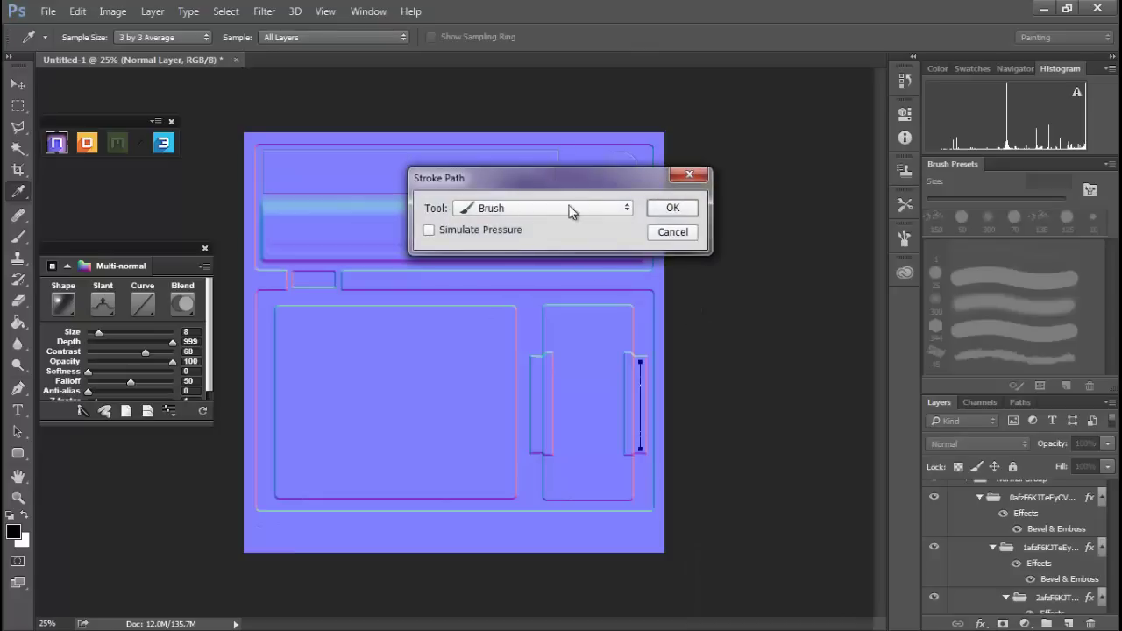
{"action": "left_click", "coordinate": [628, 206]}
{"action": "left_click", "coordinate": [628, 206]}
{"action": "left_click", "coordinate": [673, 209]}
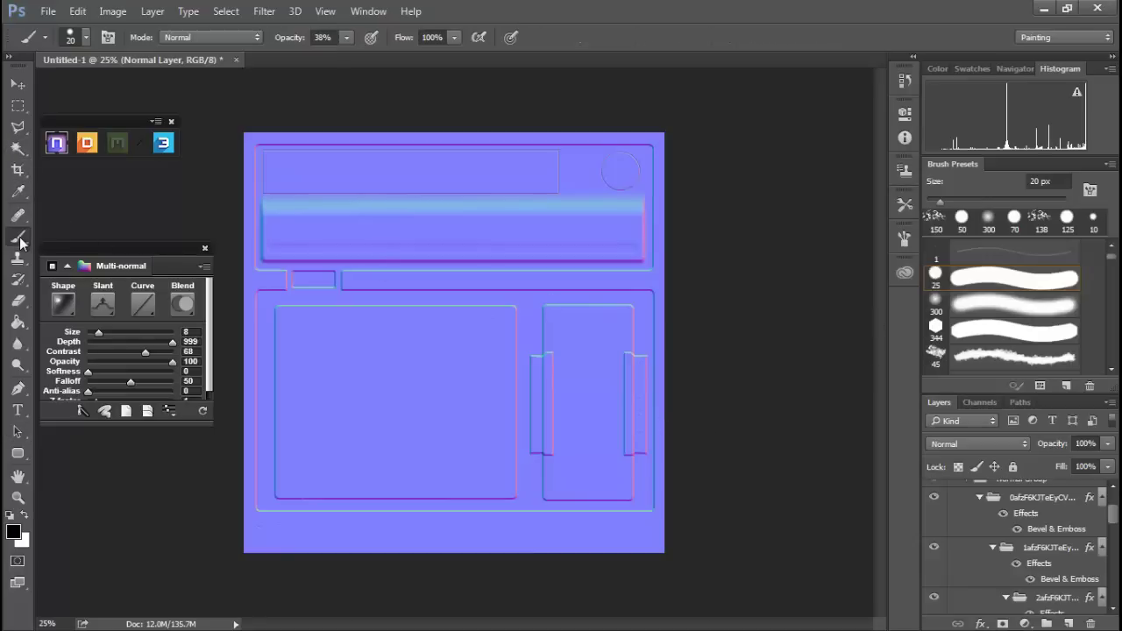
Change the brush spacing from 425% to 350% in the Brush panel
{"action": "left_click", "coordinate": [904, 236]}
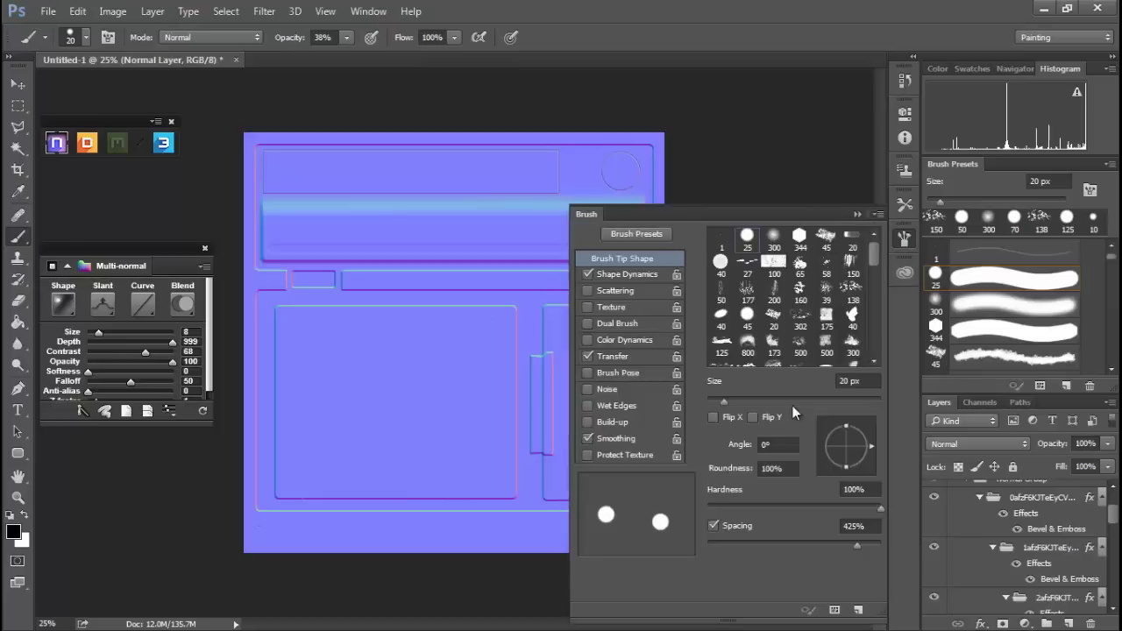
{"action": "left_click_drag", "start_coordinate": [857, 548], "coordinate": [850, 545]}
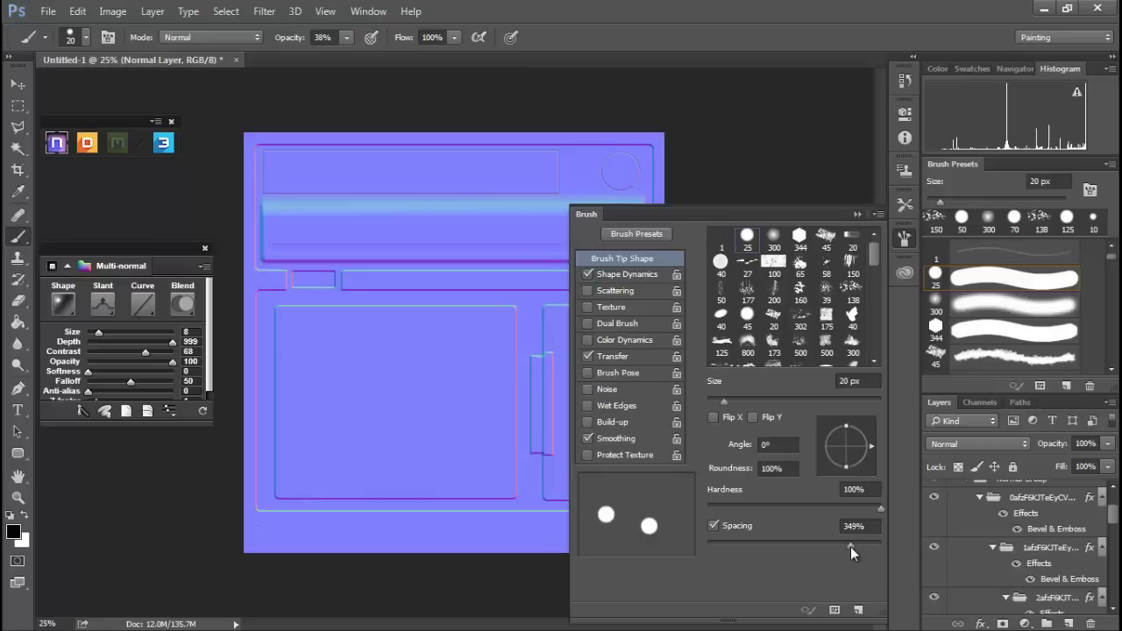
{"action": "left_click", "coordinate": [852, 526]}
{"action": "left_click_drag", "start_coordinate": [870, 525], "coordinate": [820, 525]}
{"action": "type", "text": "350"}
{"action": "left_click", "coordinate": [857, 215]}
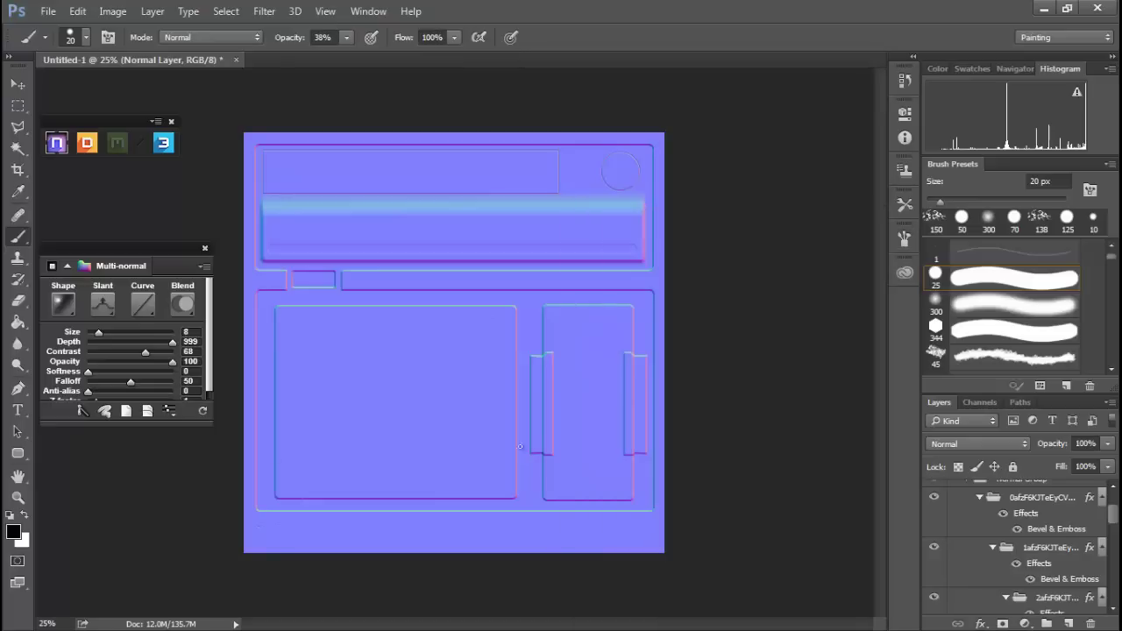
Draw a two-point vertical path on the right bracket and stroke it with the 350% brush
{"action": "left_click", "coordinate": [18, 388]}
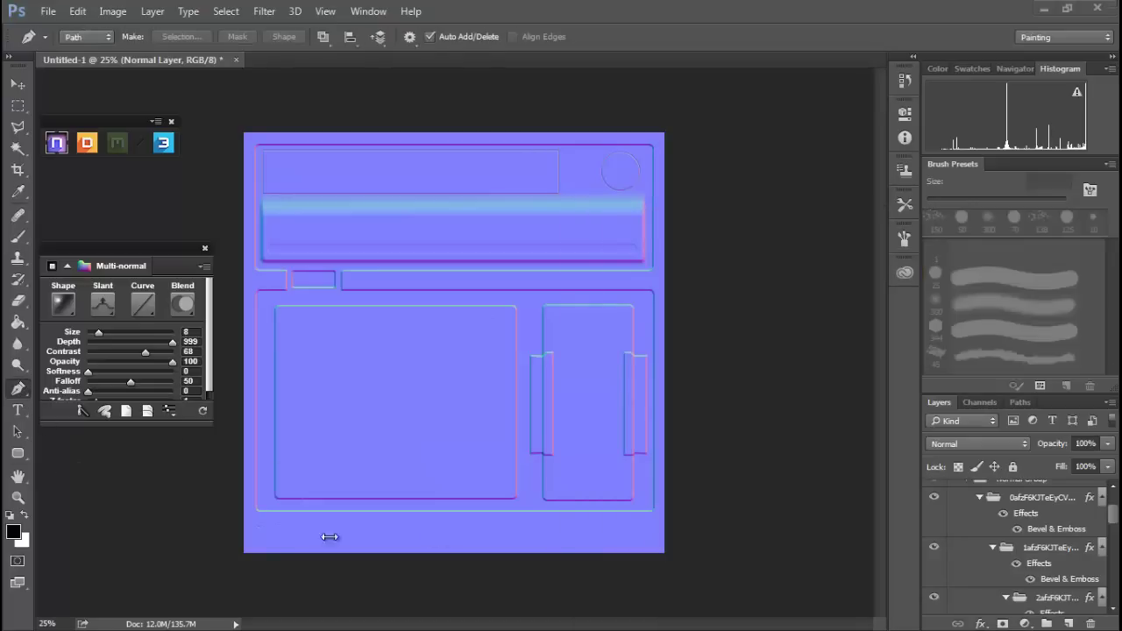
{"action": "left_click", "coordinate": [639, 361]}
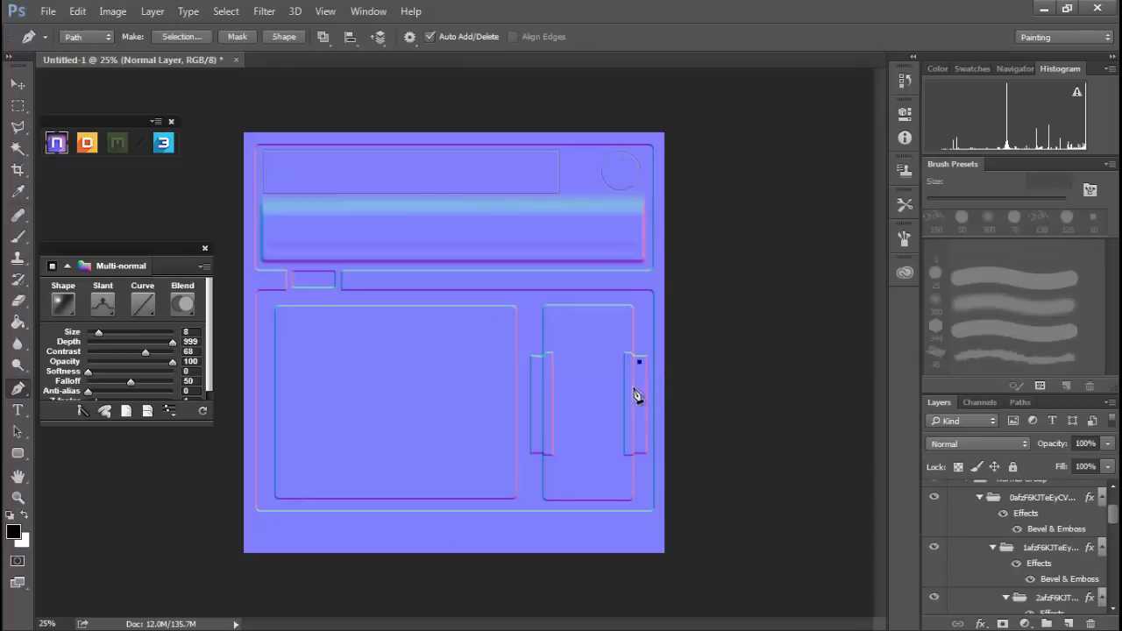
{"action": "left_click", "coordinate": [639, 449]}
{"action": "left_click", "coordinate": [18, 431]}
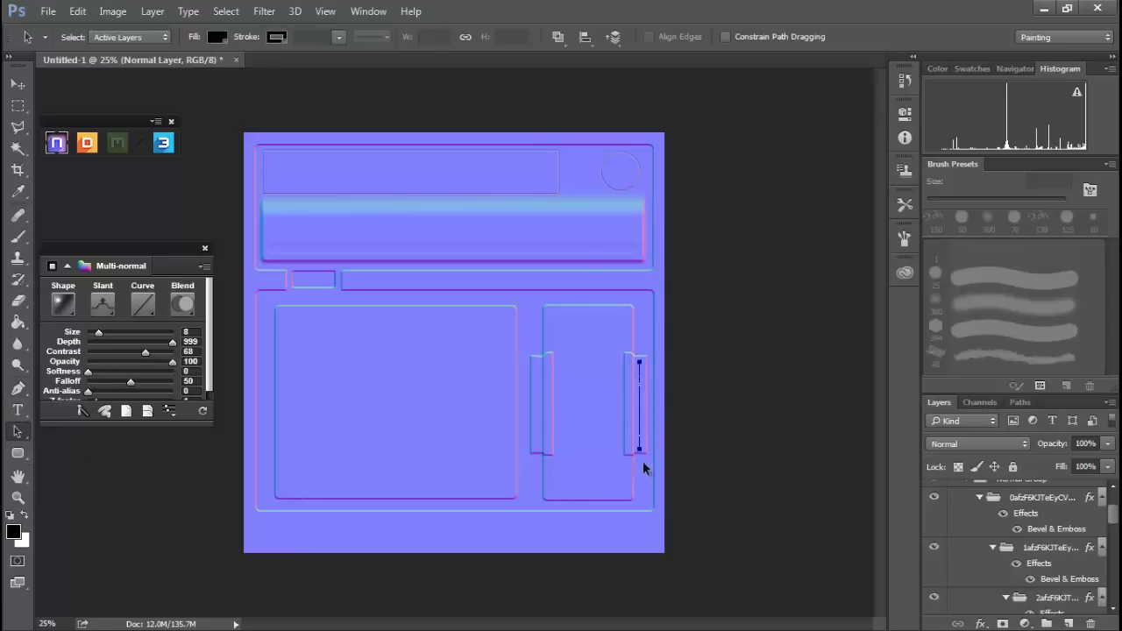
{"action": "right_click", "coordinate": [640, 411]}
{"action": "left_click", "coordinate": [698, 337]}
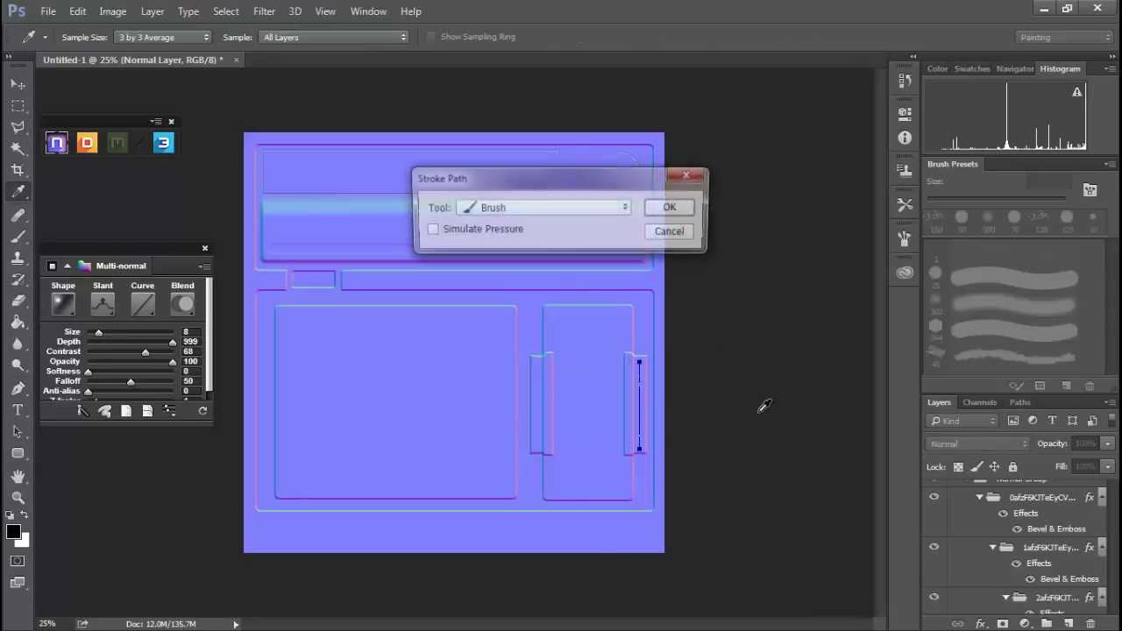
{"action": "left_click", "coordinate": [667, 208]}
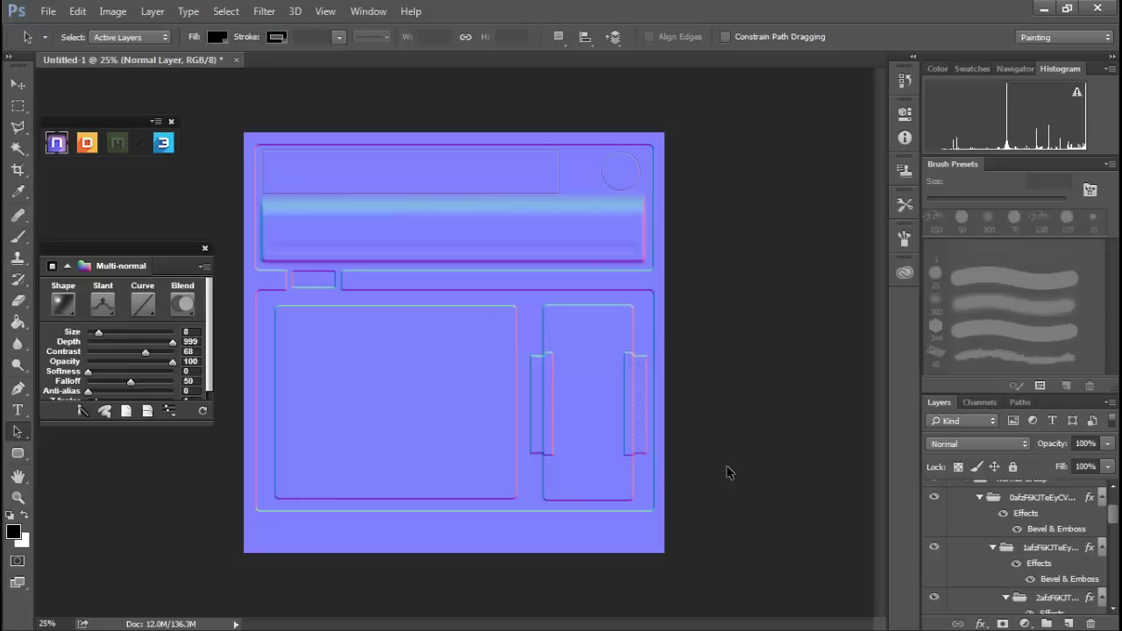
Switch the multi-normal Curve profile from Linear to Peaks while zoomed in on the rivets
{"action": "key", "text": "ctrl+plus"}
{"action": "key", "text": "ctrl+plus"}
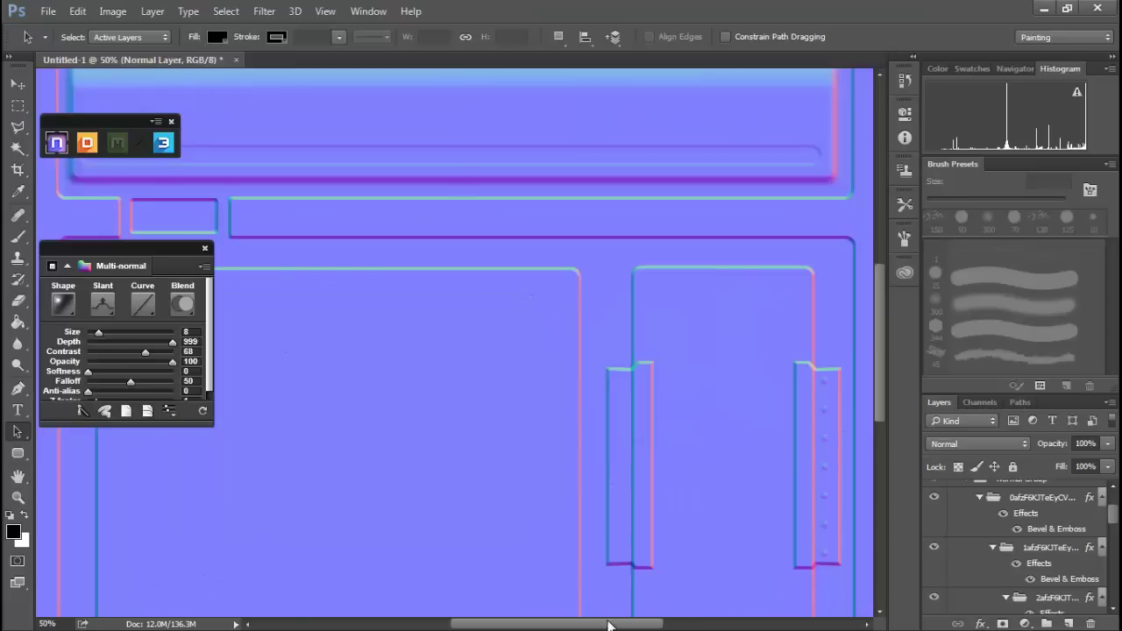
{"action": "left_click_drag", "start_coordinate": [614, 628], "coordinate": [662, 627]}
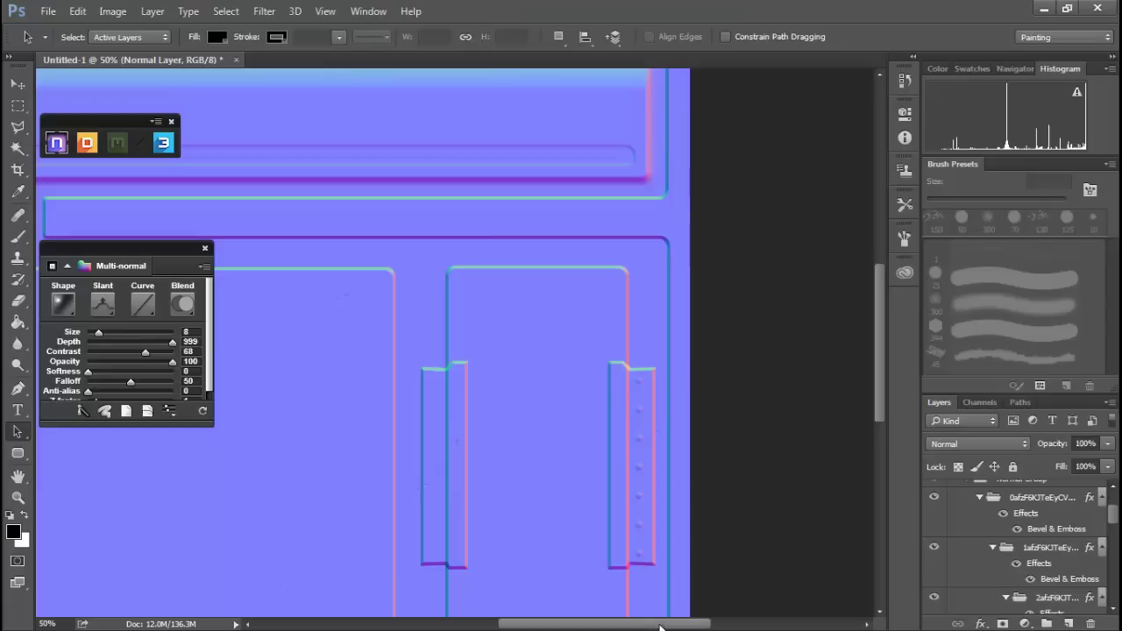
{"action": "left_click", "coordinate": [144, 305]}
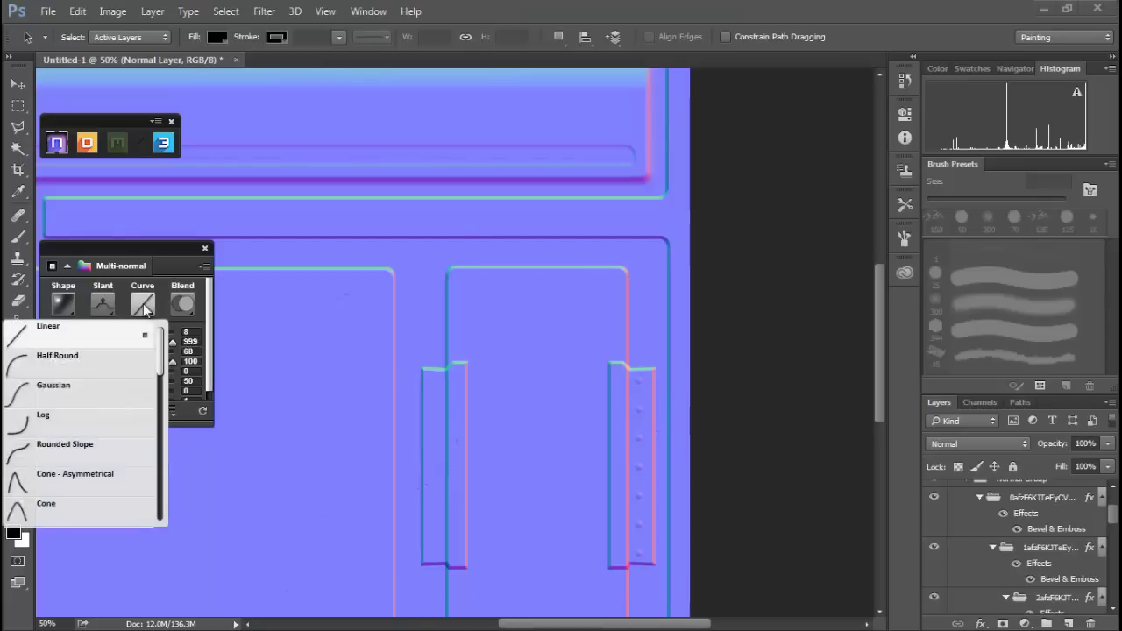
{"action": "left_click_drag", "start_coordinate": [162, 361], "coordinate": [167, 482]}
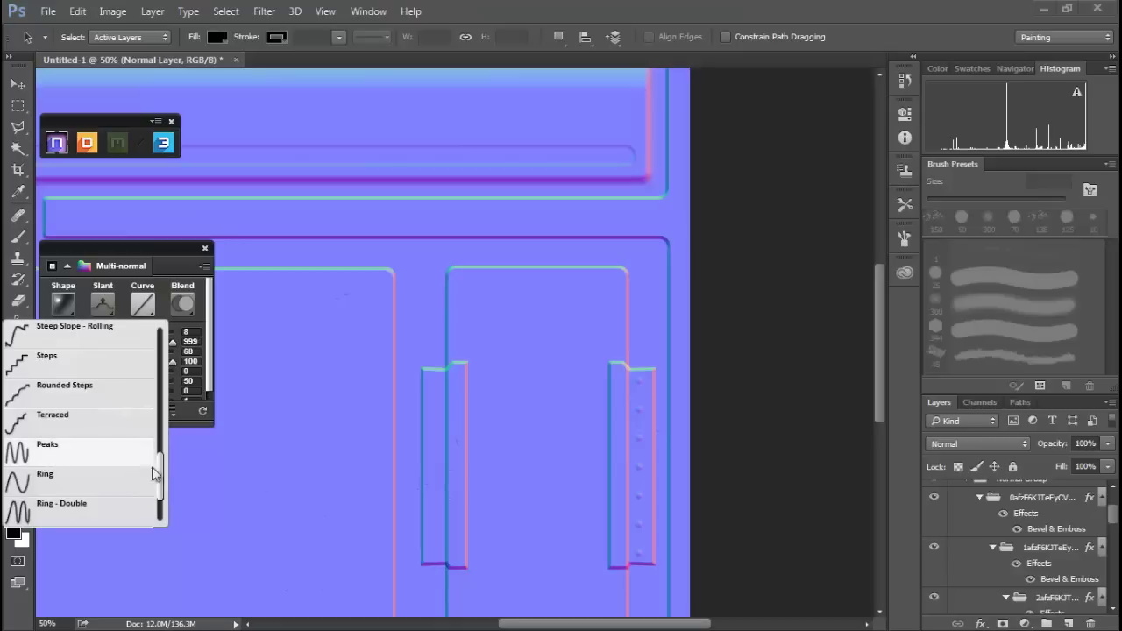
{"action": "left_click", "coordinate": [255, 471]}
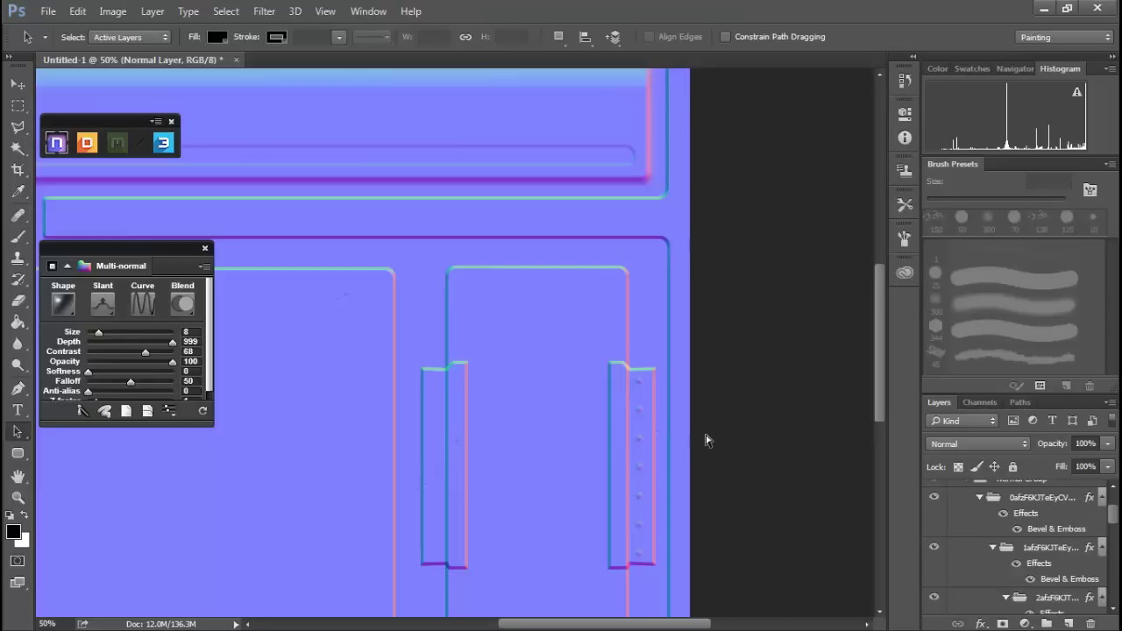
{"action": "key", "text": "ctrl+plus"}
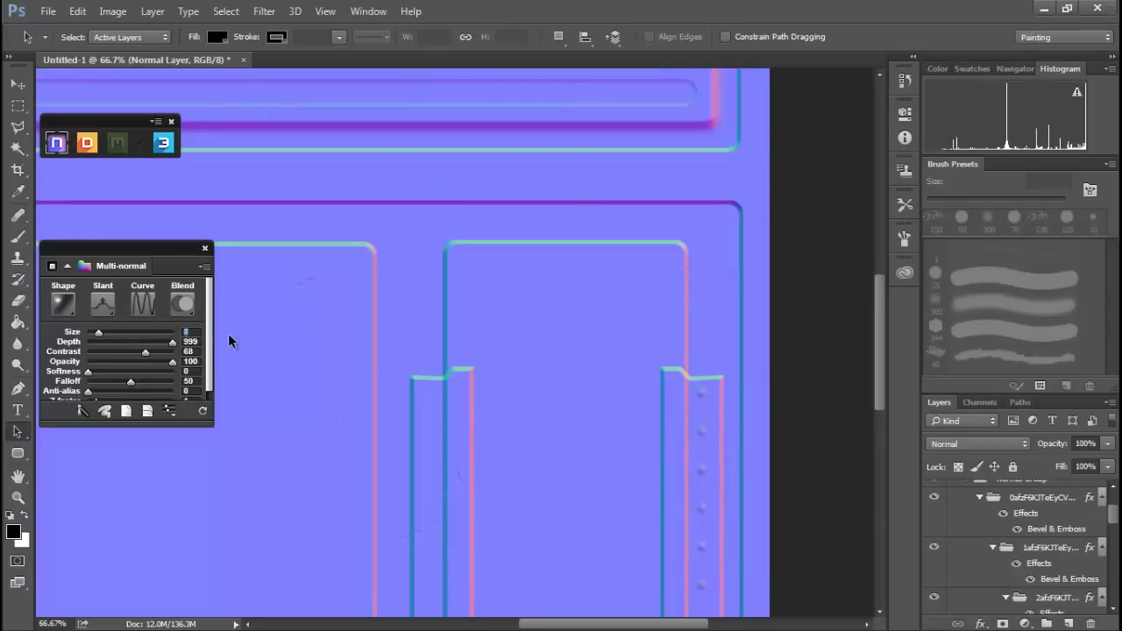
Lower the multi-normal Size from 8 to 2, checking the rivets at 100% zoom
{"action": "left_click", "coordinate": [187, 332]}
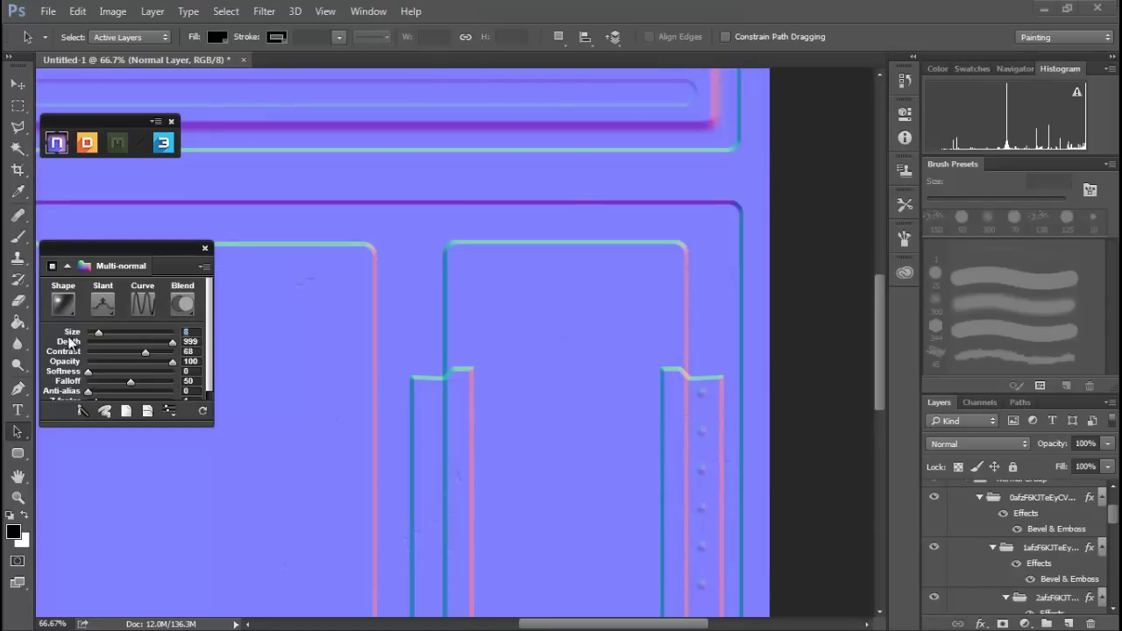
{"action": "left_click_drag", "start_coordinate": [100, 340], "coordinate": [96, 340]}
{"action": "left_click_drag", "start_coordinate": [95, 339], "coordinate": [93, 339]}
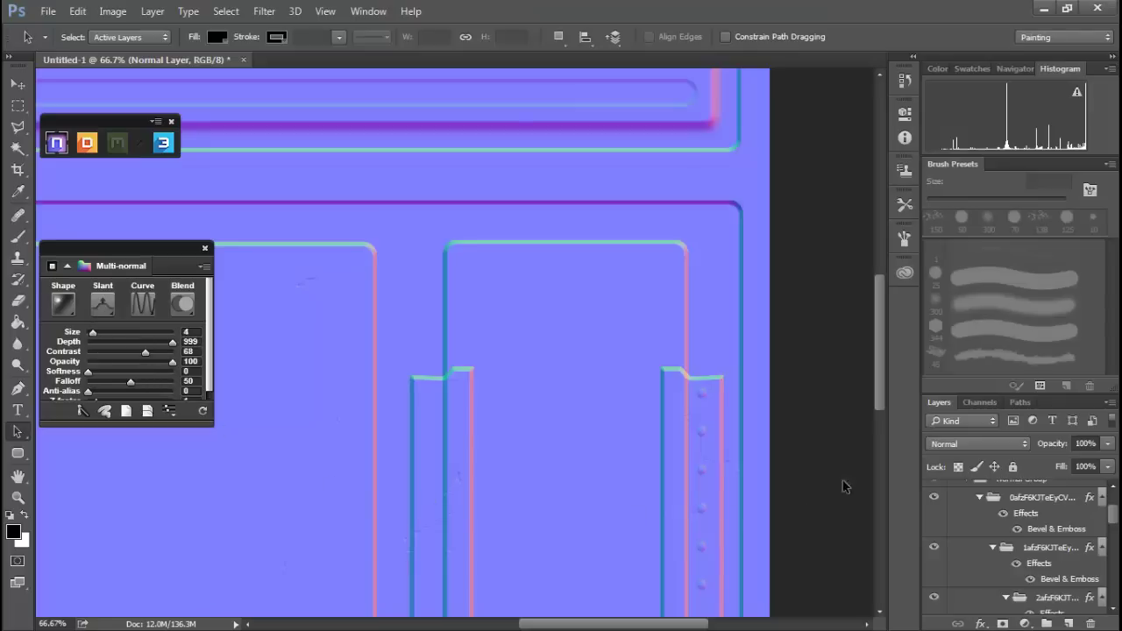
{"action": "key", "text": "ctrl+plus"}
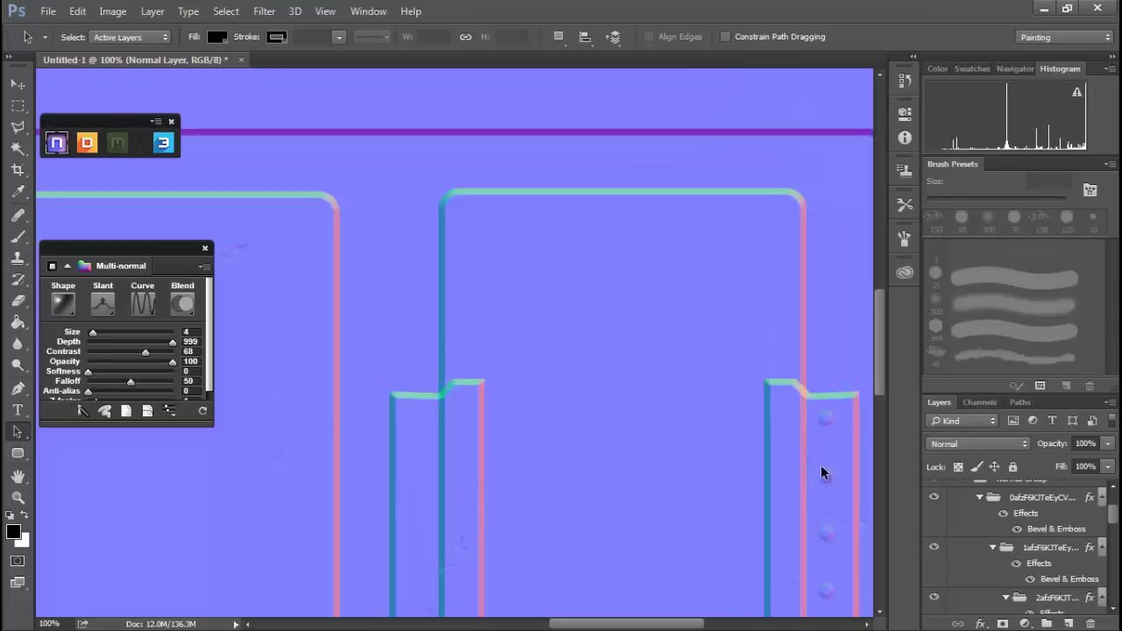
{"action": "left_click_drag", "start_coordinate": [879, 336], "coordinate": [885, 372]}
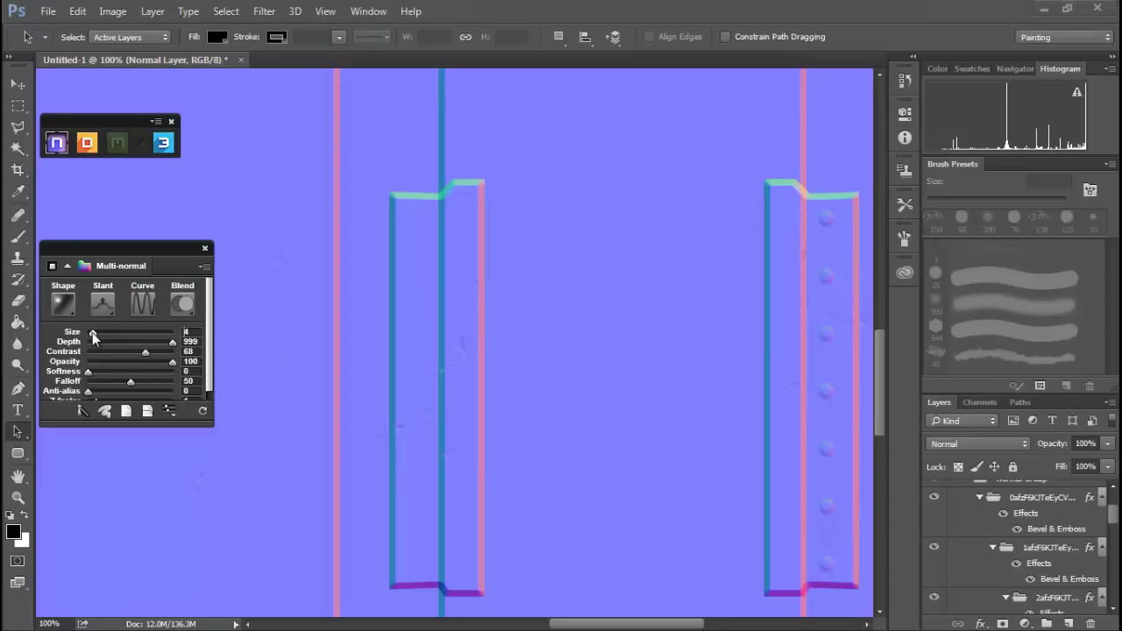
{"action": "left_click_drag", "start_coordinate": [92, 335], "coordinate": [95, 338]}
{"action": "left_click_drag", "start_coordinate": [97, 338], "coordinate": [93, 337]}
{"action": "left_click_drag", "start_coordinate": [92, 337], "coordinate": [89, 336]}
{"action": "left_click_drag", "start_coordinate": [89, 337], "coordinate": [98, 355]}
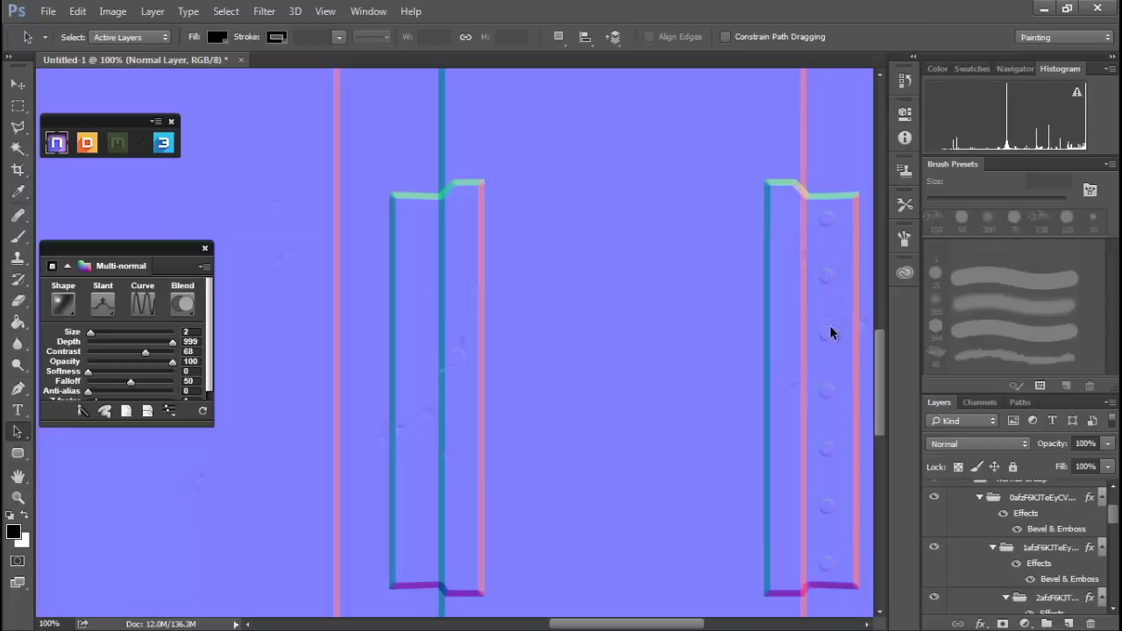
{"action": "key", "text": "ctrl"}
{"action": "key", "text": "ctrl+minus"}
{"action": "key", "text": "ctrl+minus"}
{"action": "key", "text": "ctrl+minus"}
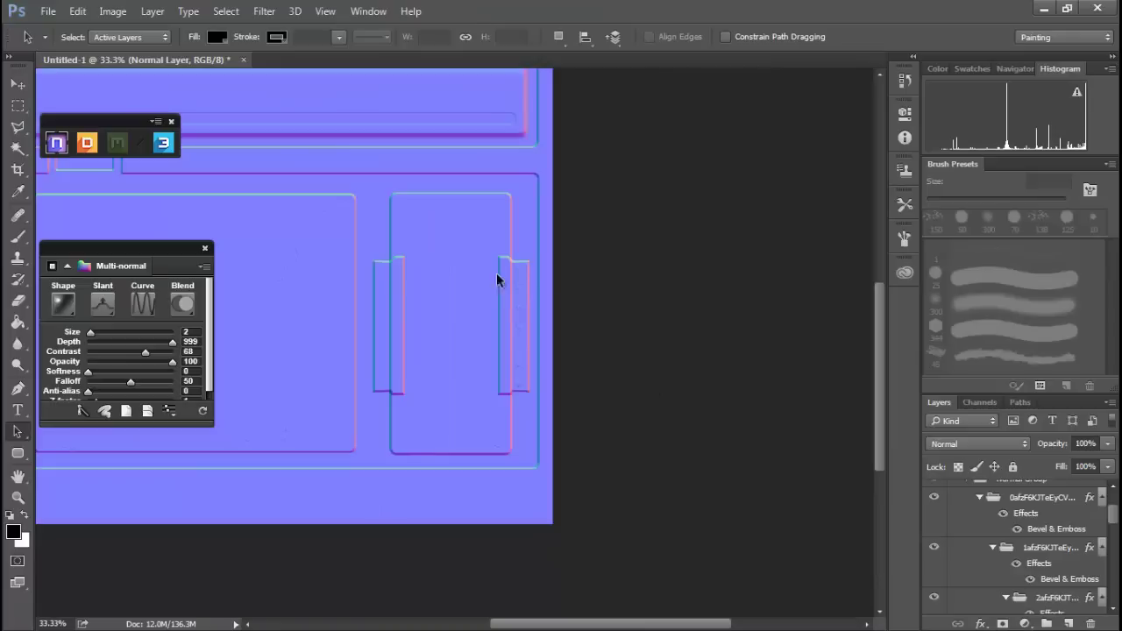
Copy the right rivet row onto the left bracket as its own layer, then preview in 3DO
{"action": "key", "text": "ctrl+minus"}
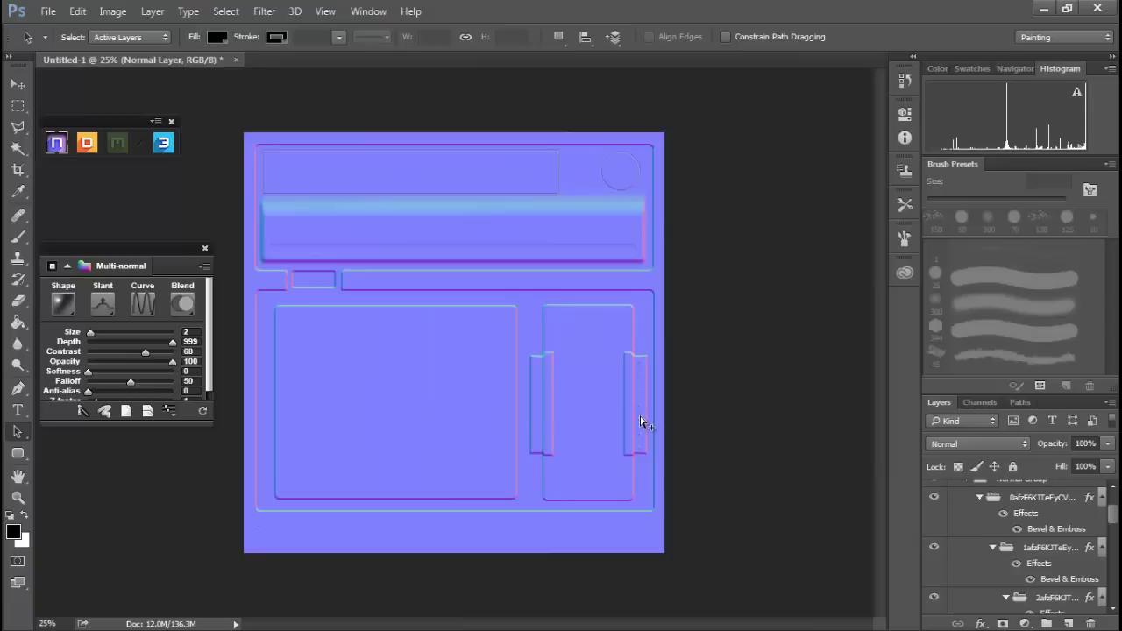
{"action": "left_click", "coordinate": [17, 106]}
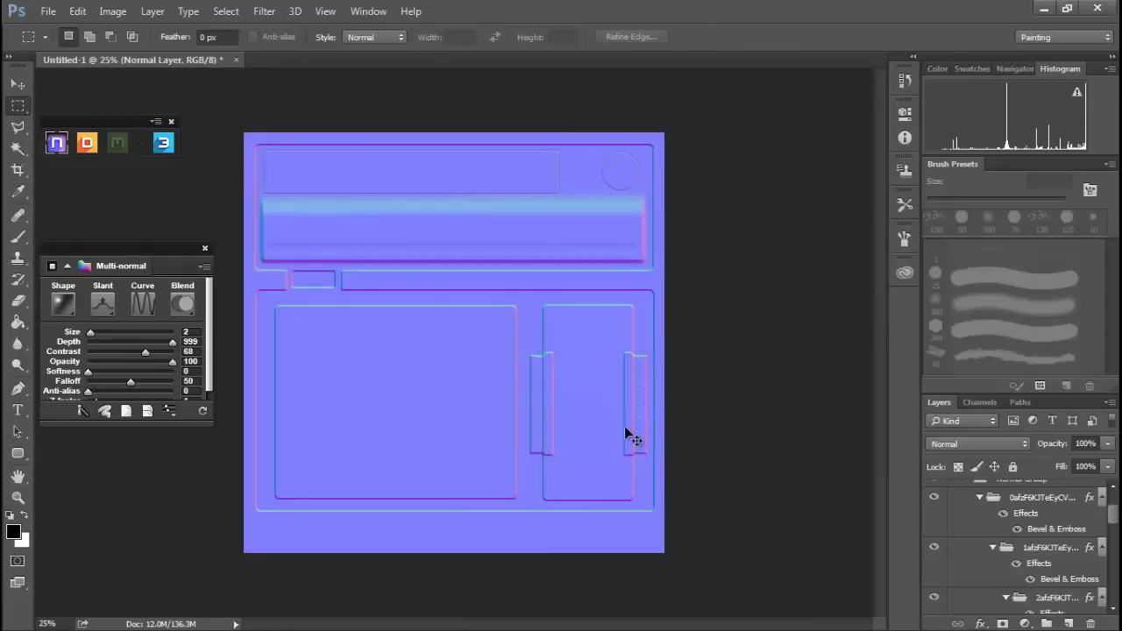
{"action": "left_click_drag", "start_coordinate": [638, 417], "coordinate": [534, 410]}
{"action": "key", "text": "ctrl+j"}
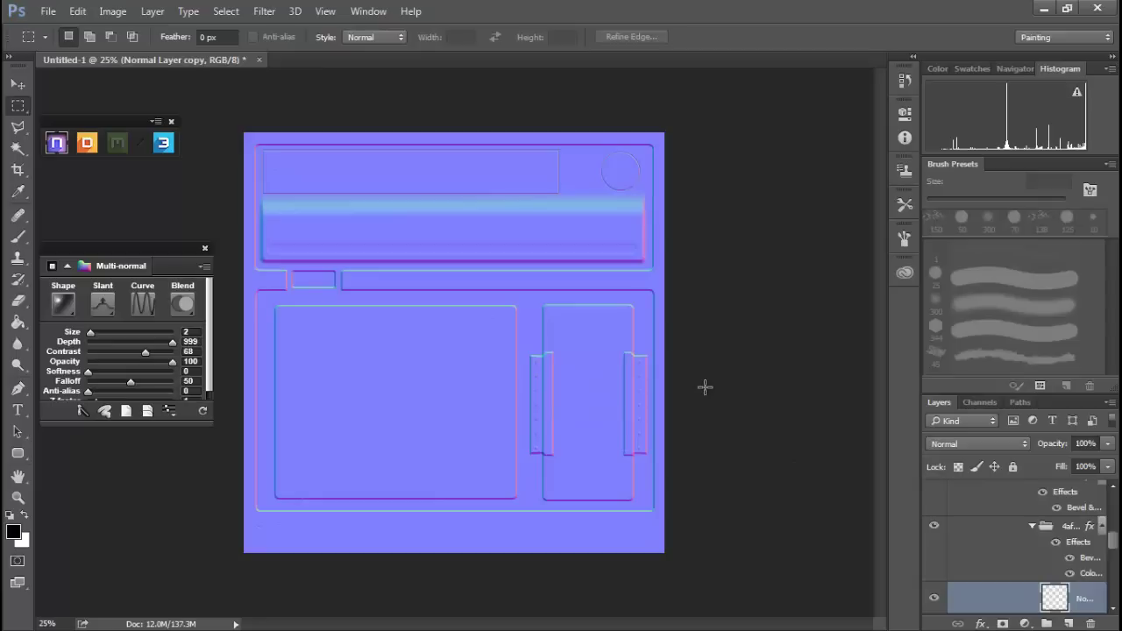
{"action": "left_click", "coordinate": [163, 143]}
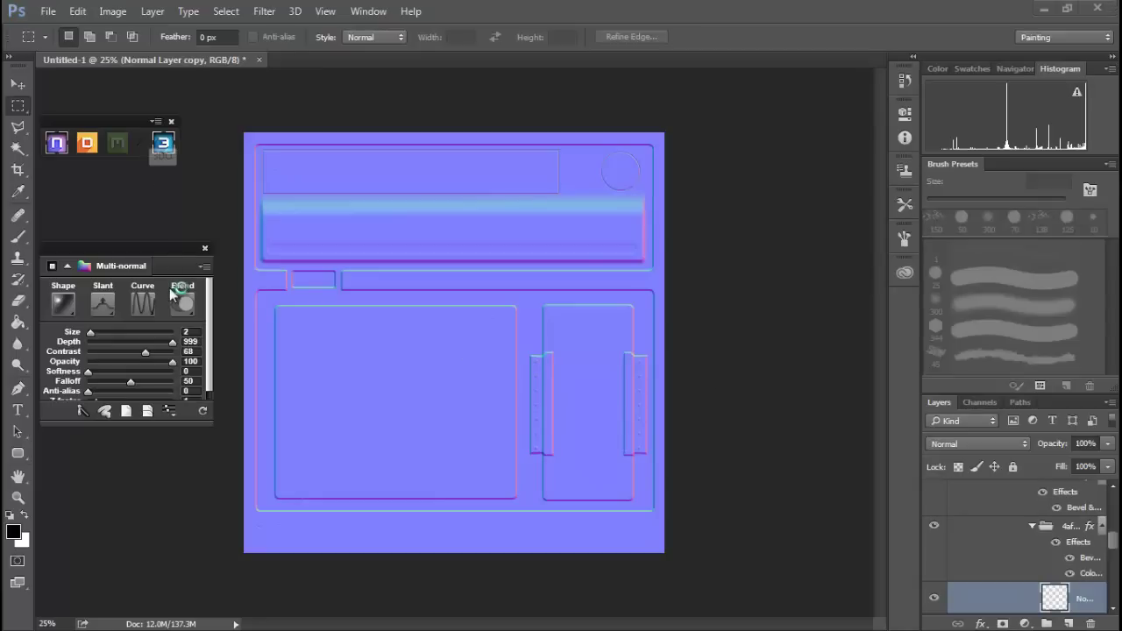
{"action": "left_click", "coordinate": [204, 411]}
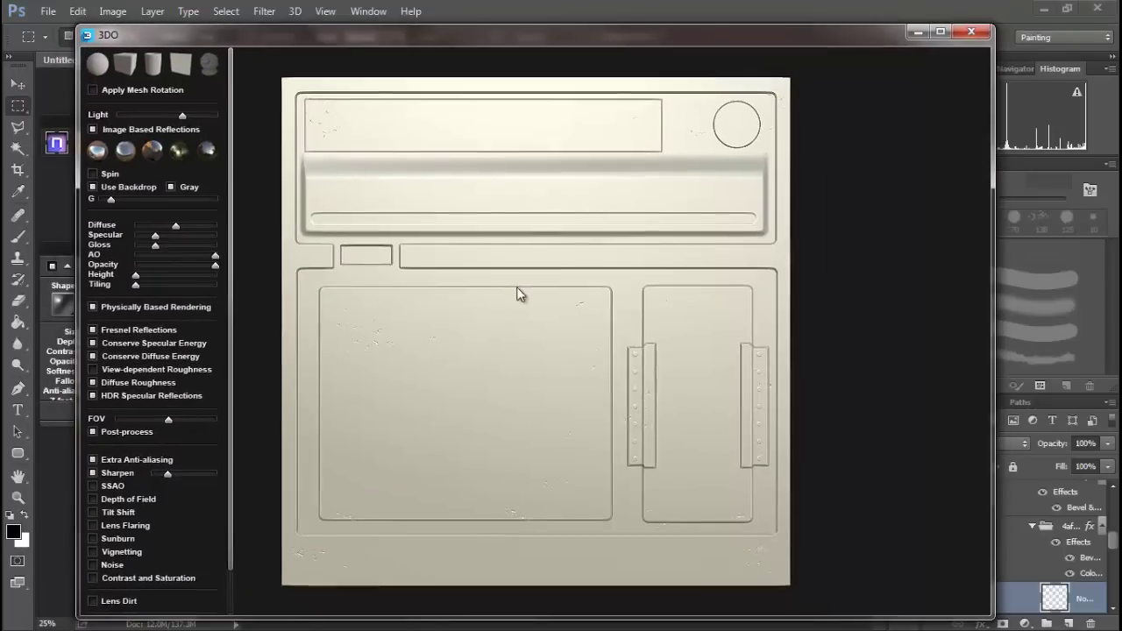
Tilt the panel plane in 3DO to inspect the rivet relief, then turn on Spin
{"action": "left_click_drag", "start_coordinate": [526, 423], "coordinate": [483, 418]}
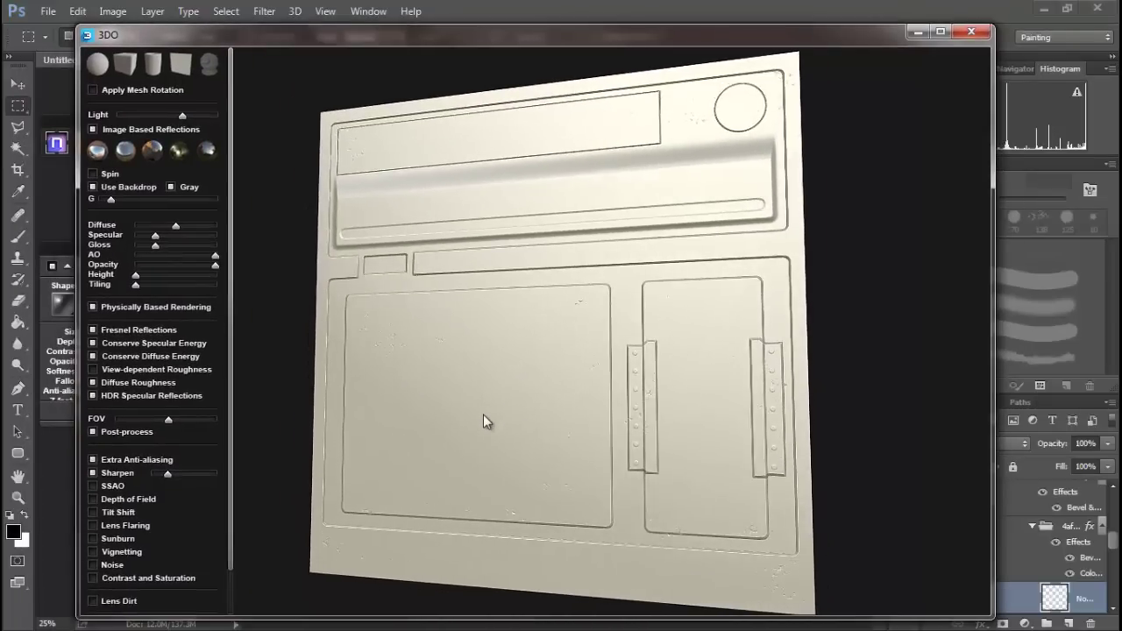
{"action": "mouse_move", "coordinate": [515, 377]}
{"action": "left_mouse_down"}
{"action": "mouse_move", "coordinate": [523, 383]}
{"action": "mouse_move", "coordinate": [507, 363]}
{"action": "mouse_move", "coordinate": [531, 315]}
{"action": "mouse_move", "coordinate": [521, 393]}
{"action": "mouse_move", "coordinate": [505, 375]}
{"action": "left_mouse_up"}
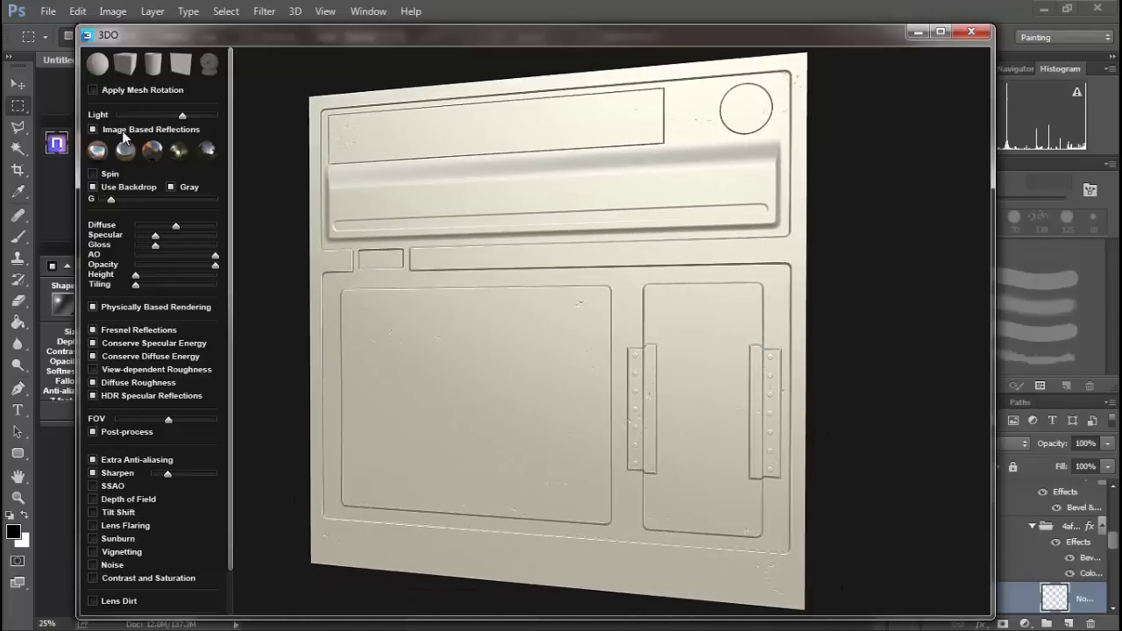
{"action": "left_click", "coordinate": [92, 175]}
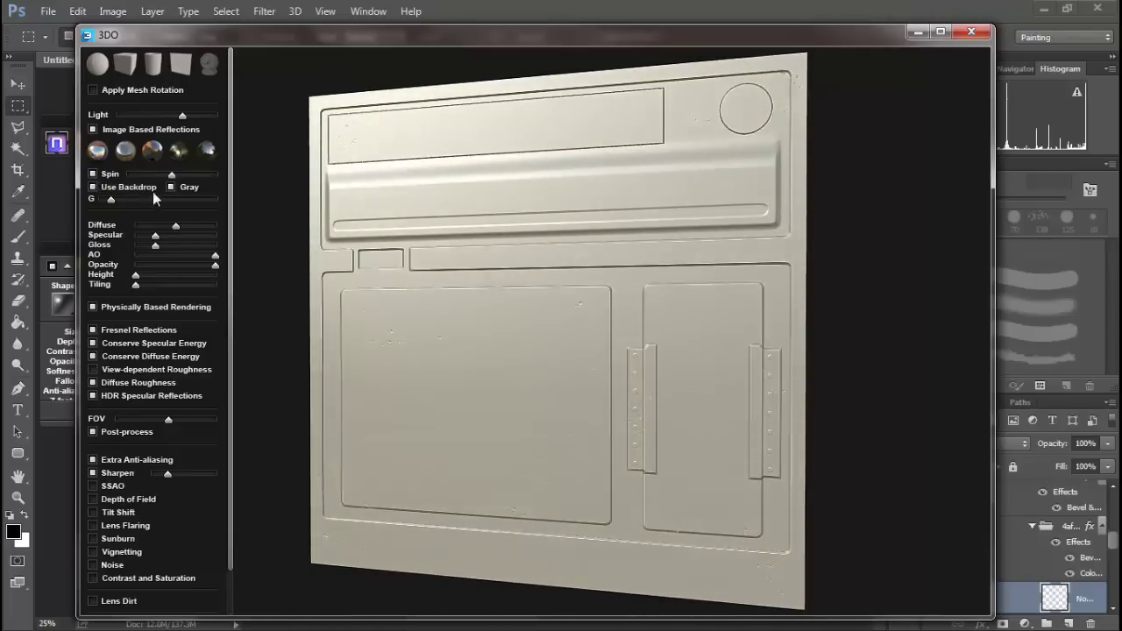